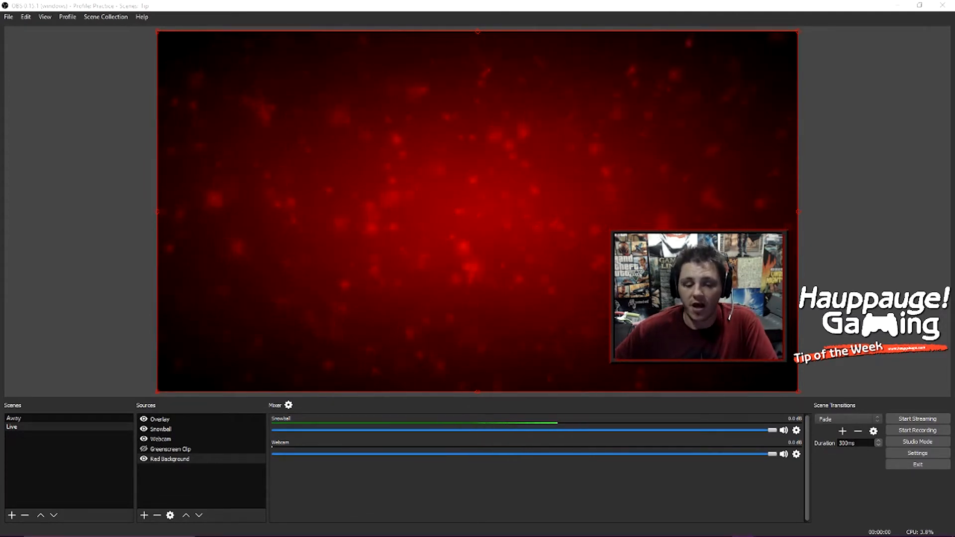
Step: Bring Chrome up on the TwitchAlerts tab, glance at NightDev Projects, and widen the window
{"action": "mouse_move", "coordinate": [280, 528]}
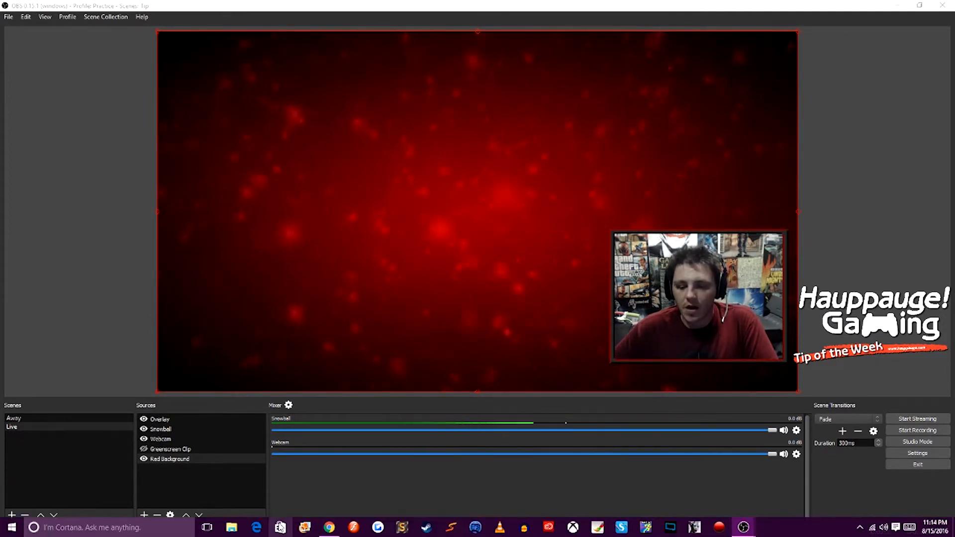
{"action": "left_click", "coordinate": [329, 527]}
{"action": "left_click", "coordinate": [158, 15]}
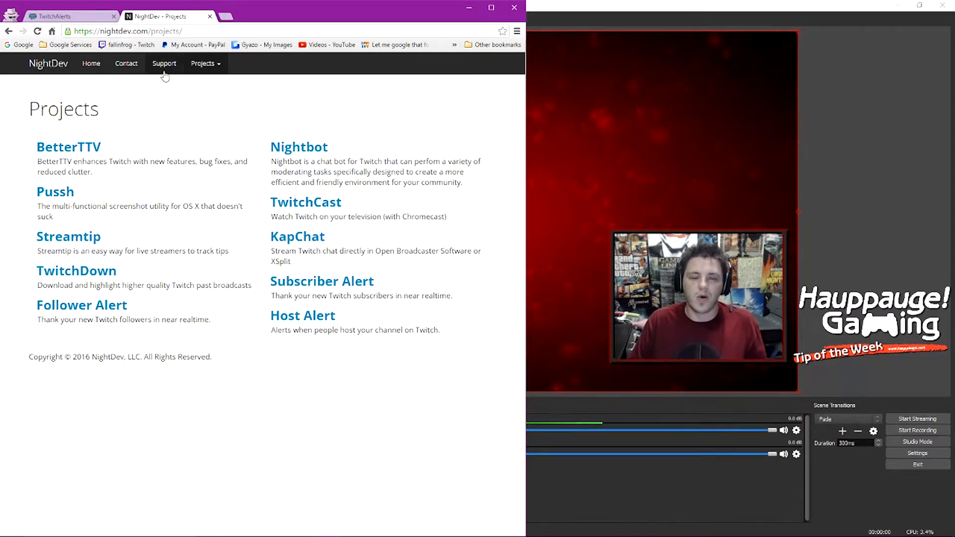
{"action": "left_click", "coordinate": [118, 18]}
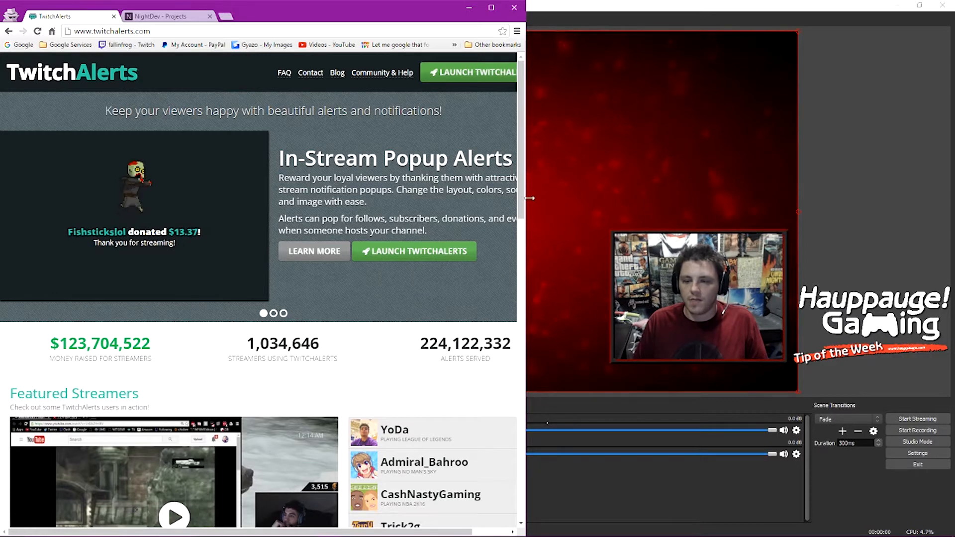
{"action": "left_click_drag", "start_coordinate": [528, 198], "coordinate": [599, 200]}
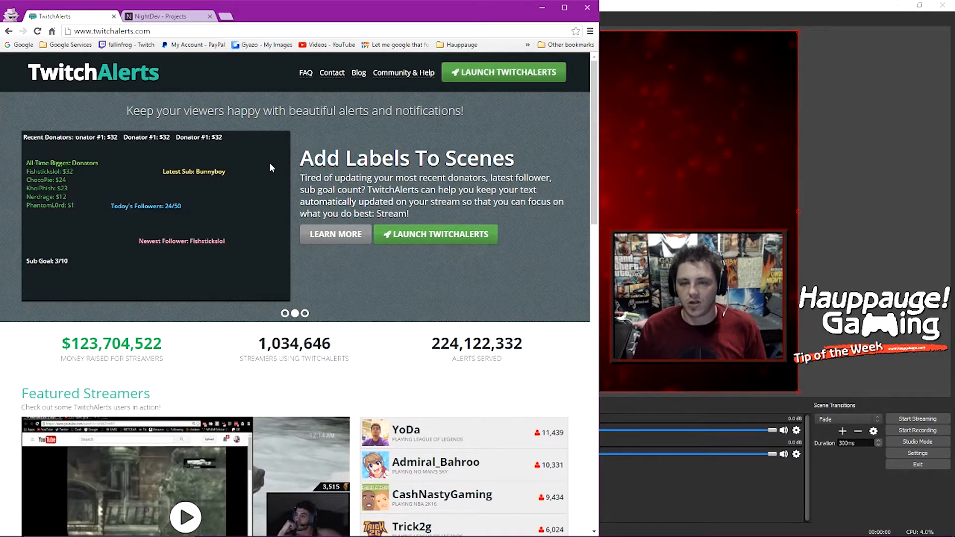
Step: Launch TwitchAlerts and log in via Connect with Twitch, re-entering the account password
{"action": "left_click", "coordinate": [462, 84]}
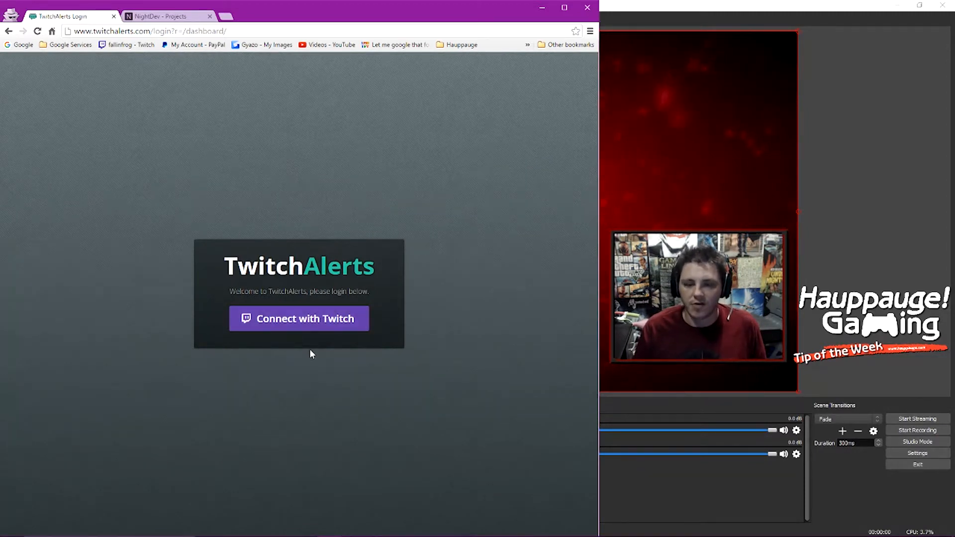
{"action": "left_click", "coordinate": [300, 324]}
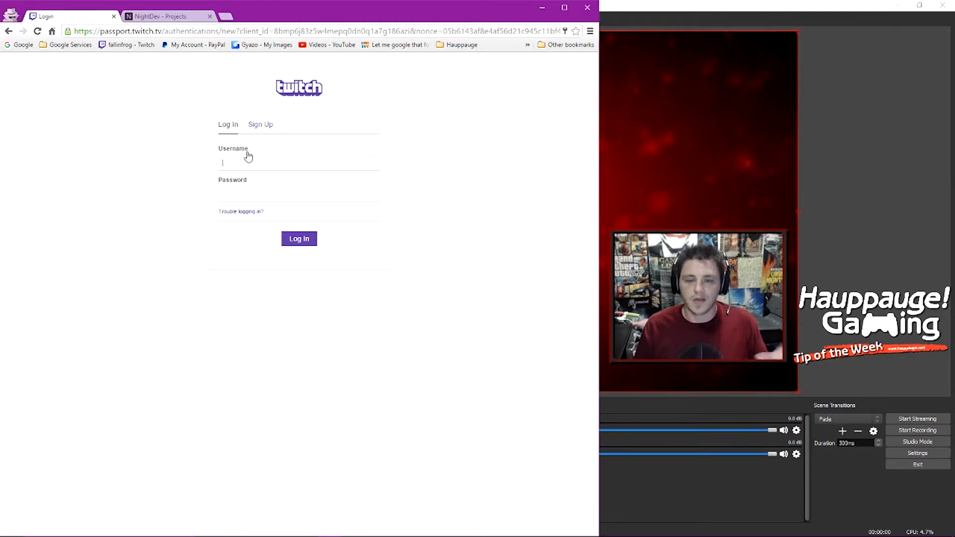
{"action": "left_click", "coordinate": [249, 163]}
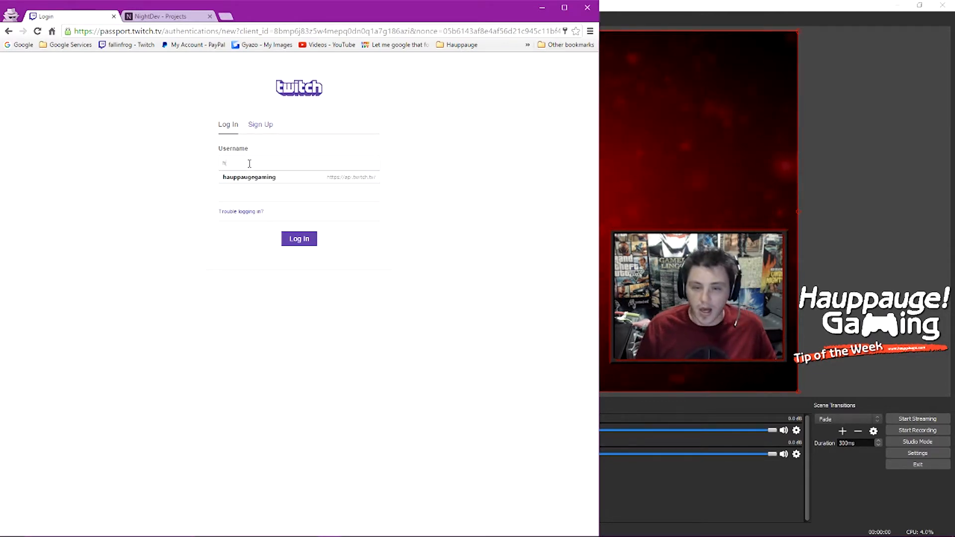
{"action": "left_click", "coordinate": [252, 180]}
{"action": "left_click_drag", "start_coordinate": [254, 195], "coordinate": [171, 199]}
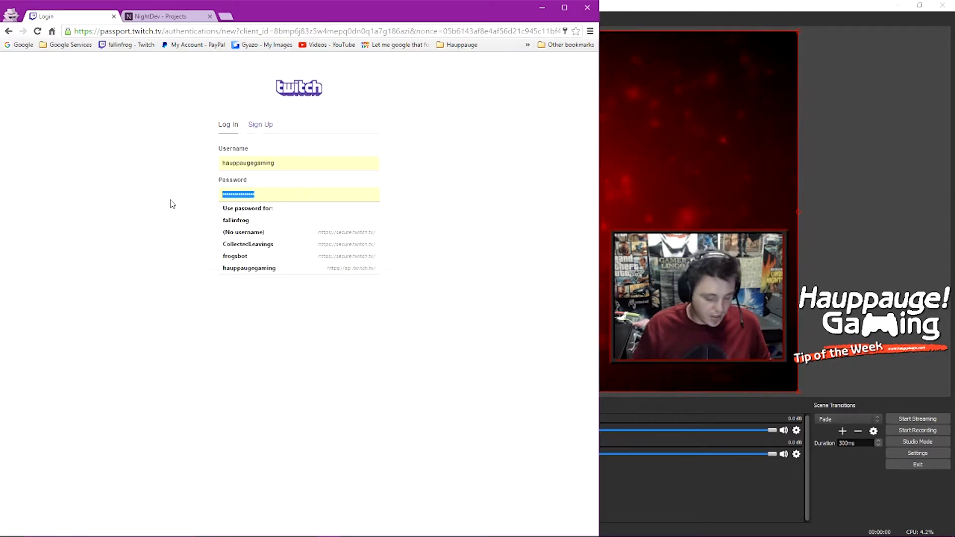
{"action": "key", "text": "BackSpace"}
{"action": "type", "text": "•"}
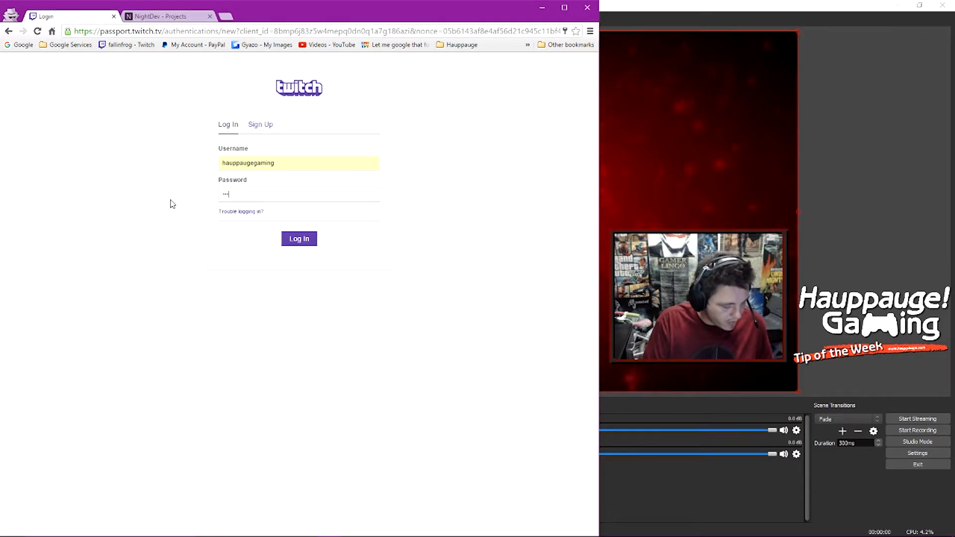
{"action": "type", "text": "•••••"}
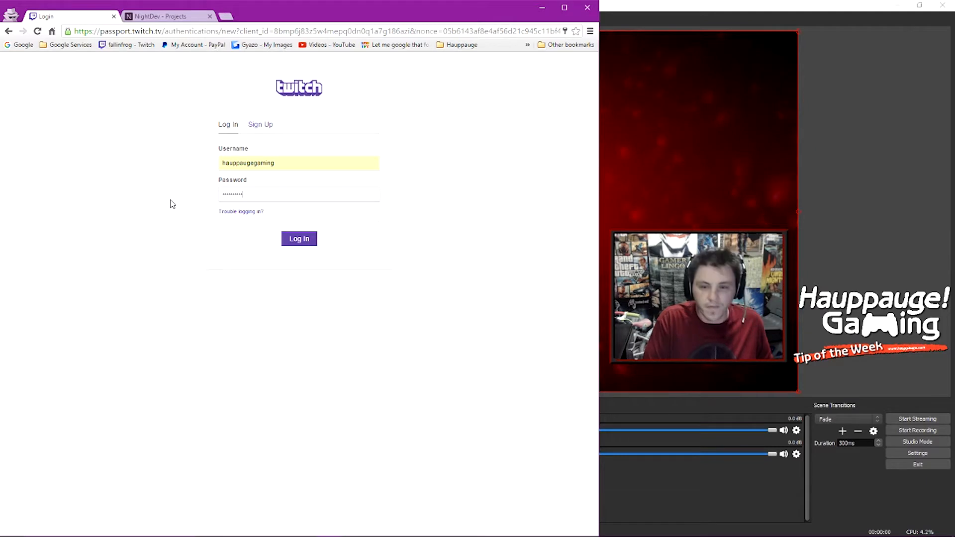
{"action": "key", "text": "Return"}
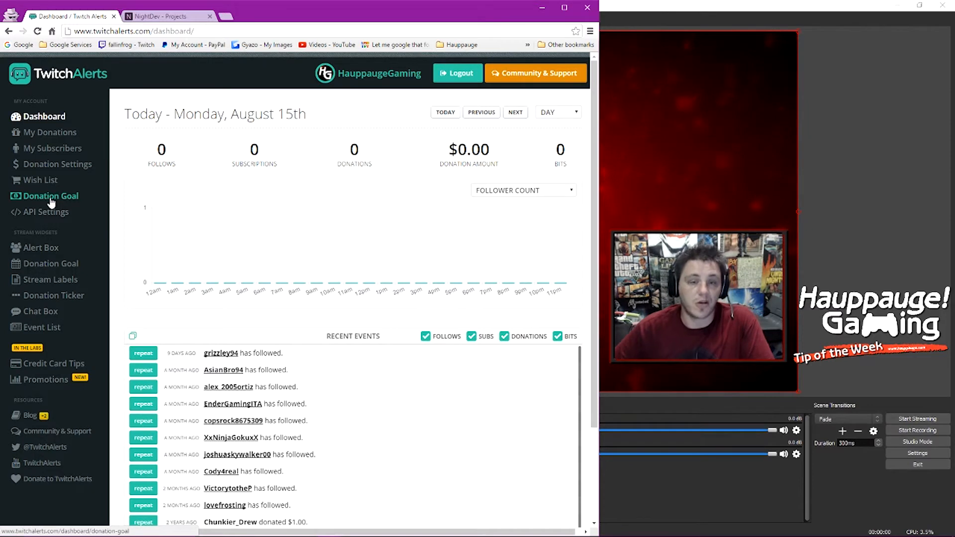
Step: Open Alert Box, preview the widget in its popup, close it, and copy the widget URL
{"action": "left_click", "coordinate": [42, 251]}
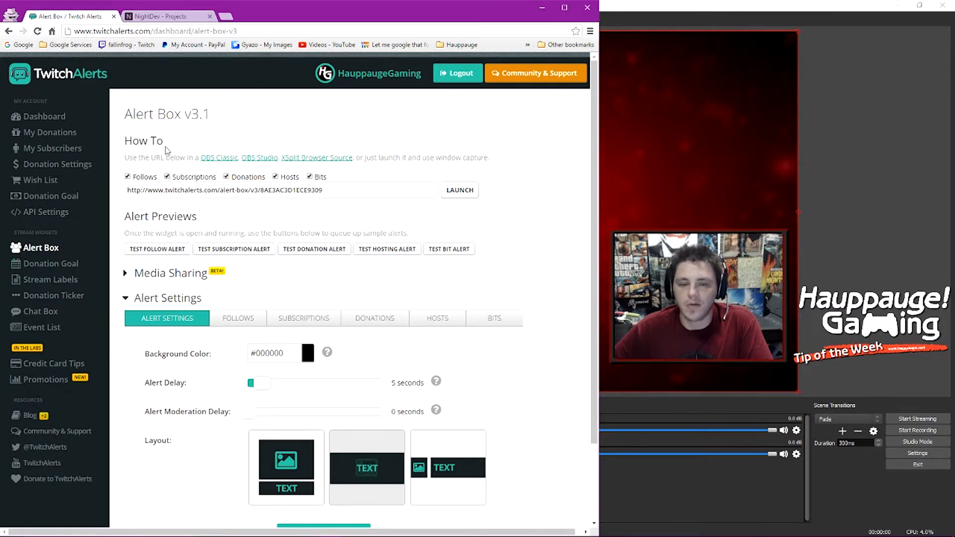
{"action": "left_click", "coordinate": [335, 194]}
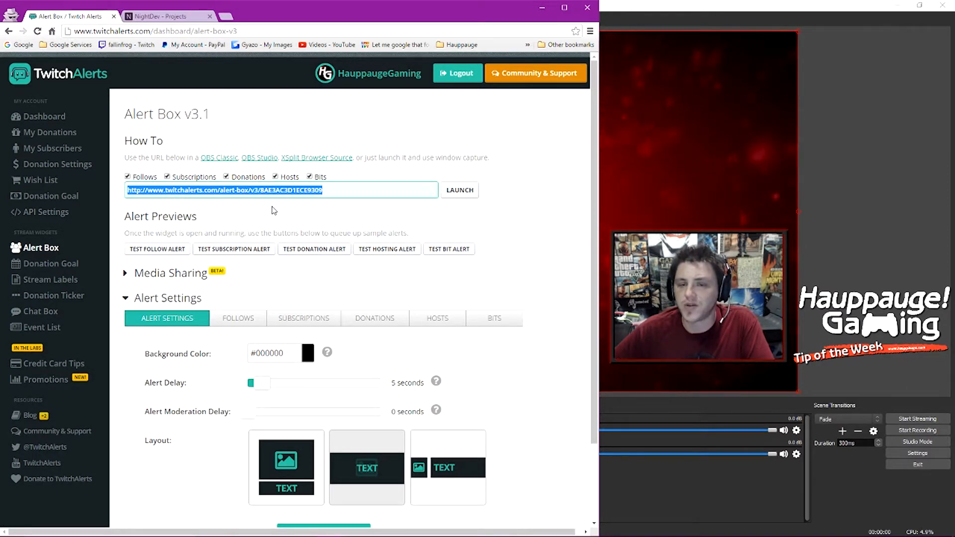
{"action": "left_click", "coordinate": [460, 192]}
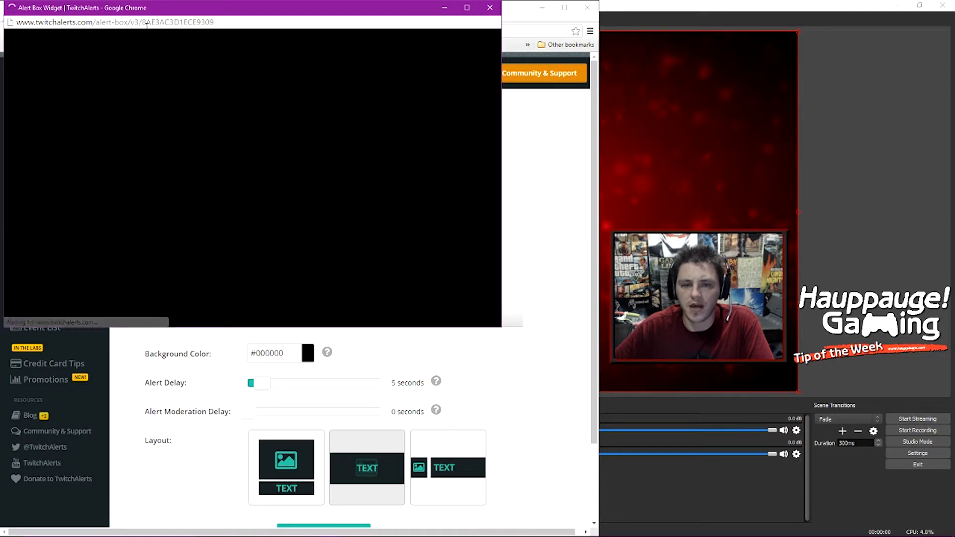
{"action": "left_click", "coordinate": [167, 25]}
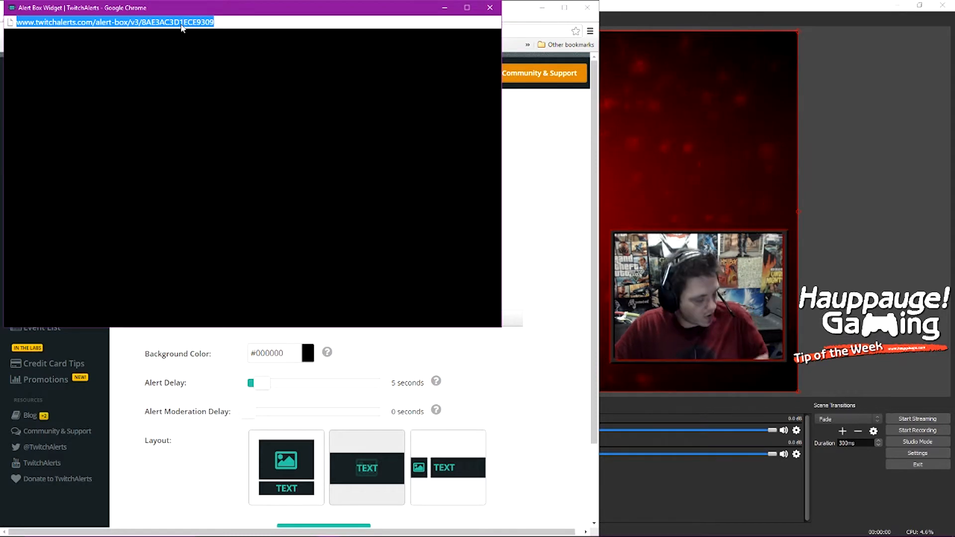
{"action": "left_click", "coordinate": [487, 8]}
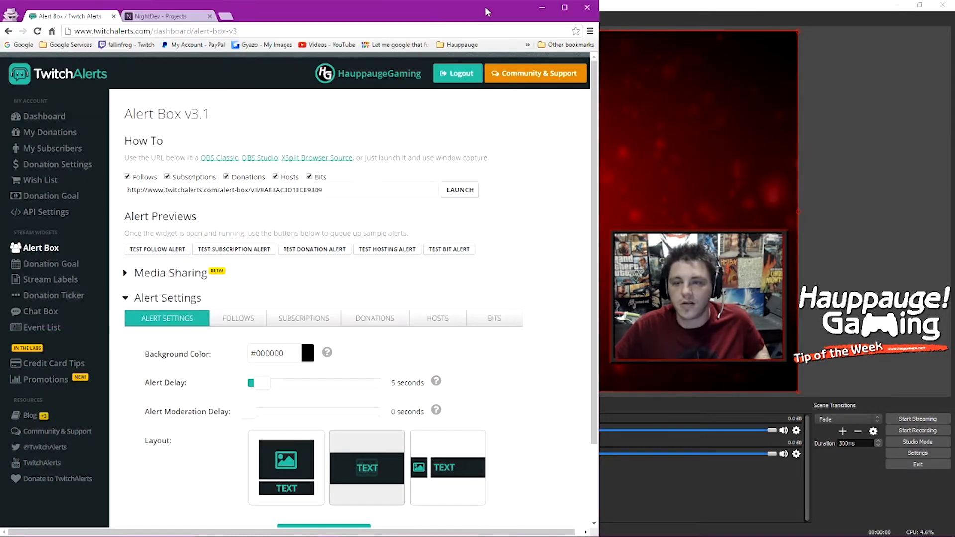
{"action": "left_click", "coordinate": [320, 191]}
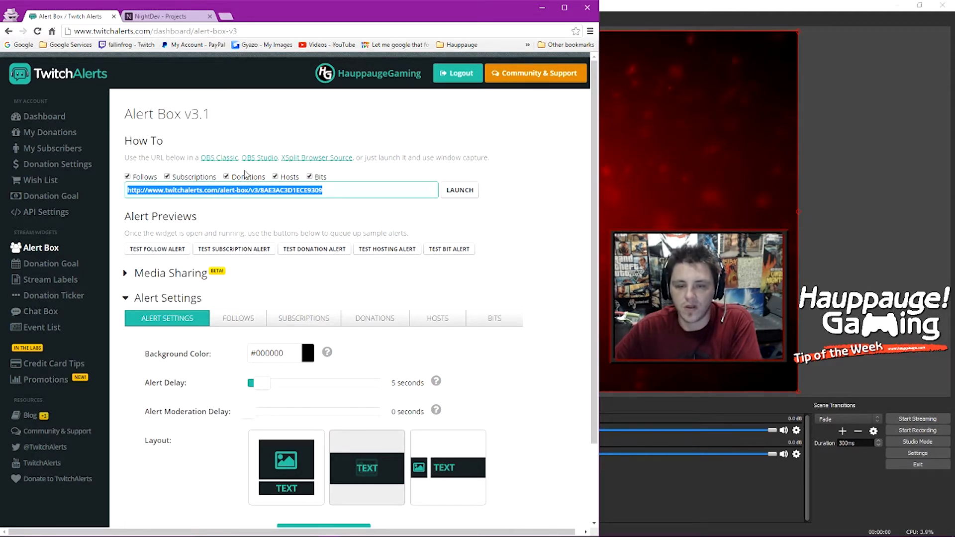
Step: Add a BrowserSource named 'Alerts' to the OBS scene
{"action": "left_click", "coordinate": [643, 206]}
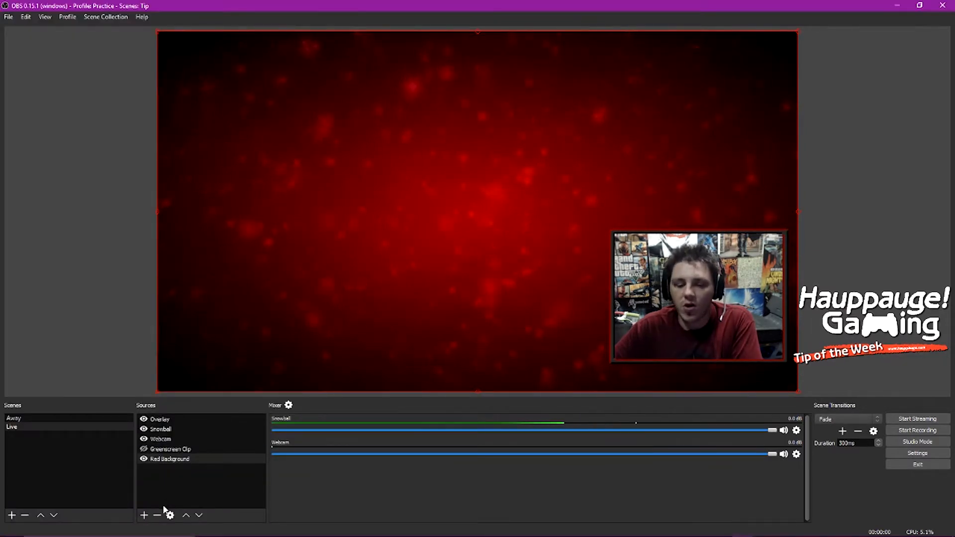
{"action": "left_click", "coordinate": [145, 516]}
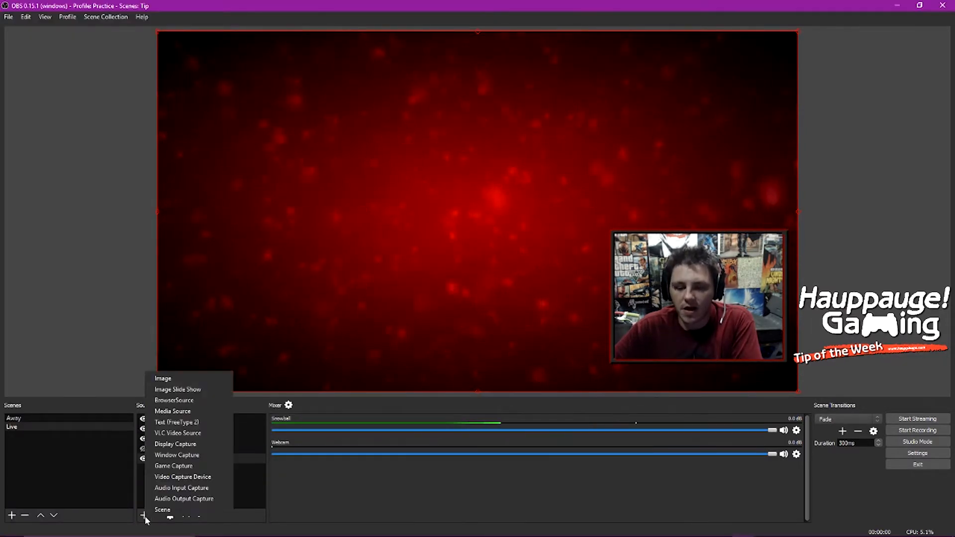
{"action": "left_click", "coordinate": [172, 400]}
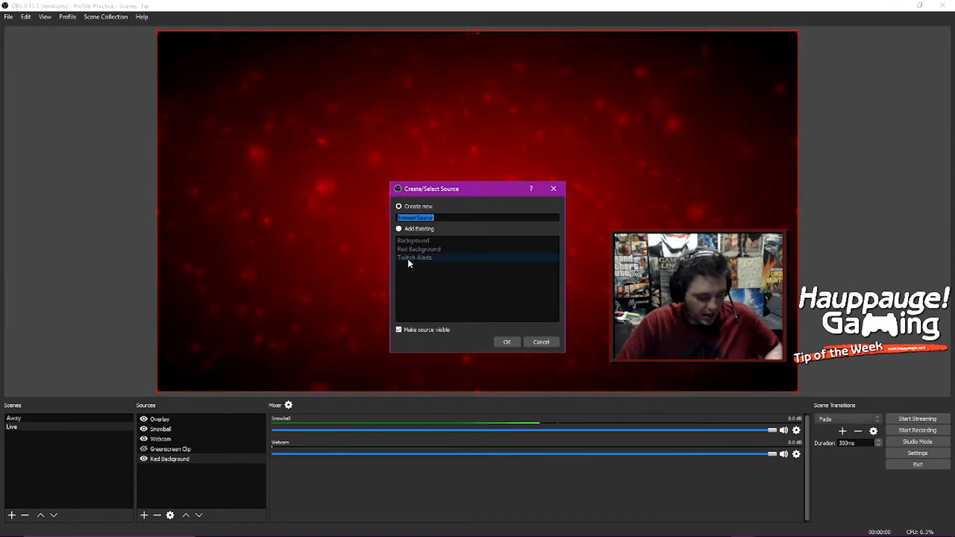
{"action": "type", "text": "Alerts"}
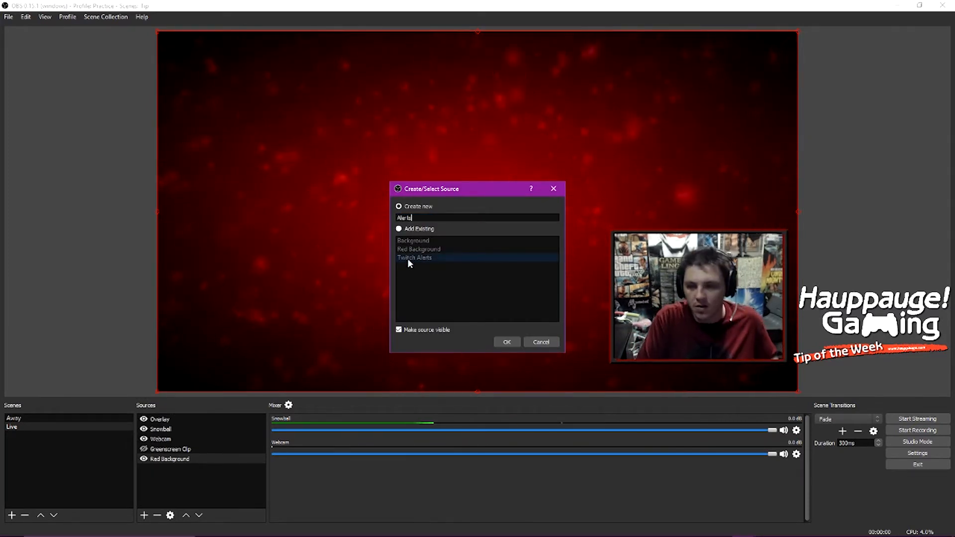
{"action": "left_click", "coordinate": [507, 343]}
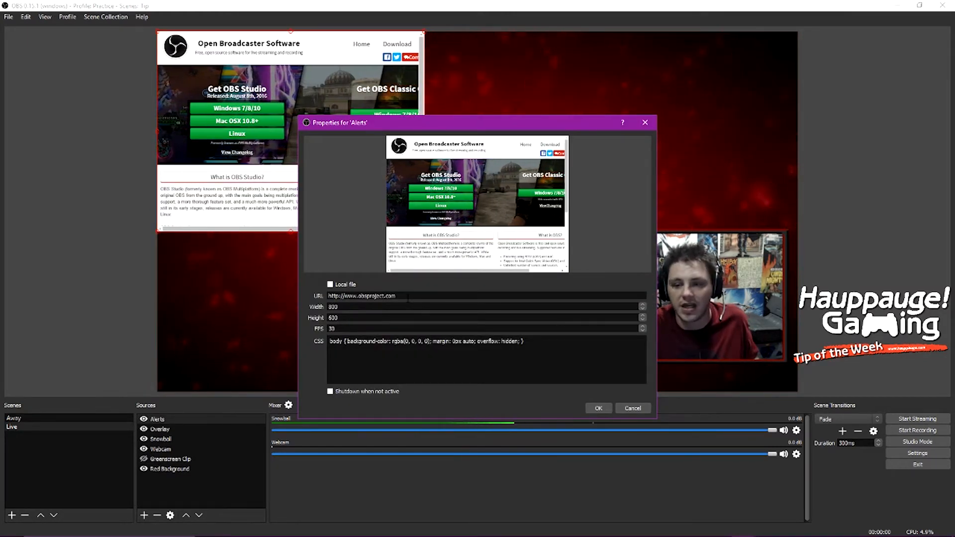
Step: Replace the placeholder URL with the pasted alert-box URL and confirm the source
{"action": "left_click_drag", "start_coordinate": [396, 296], "coordinate": [336, 296]}
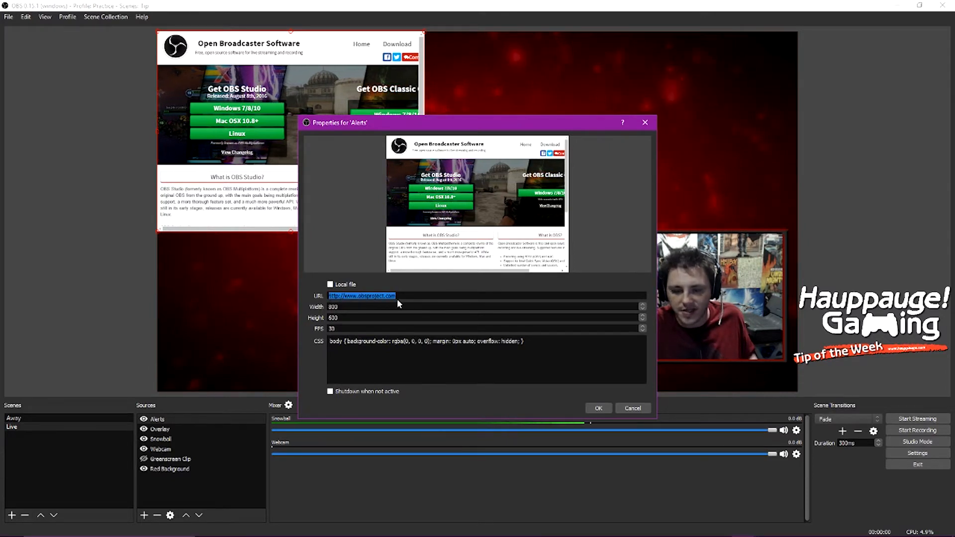
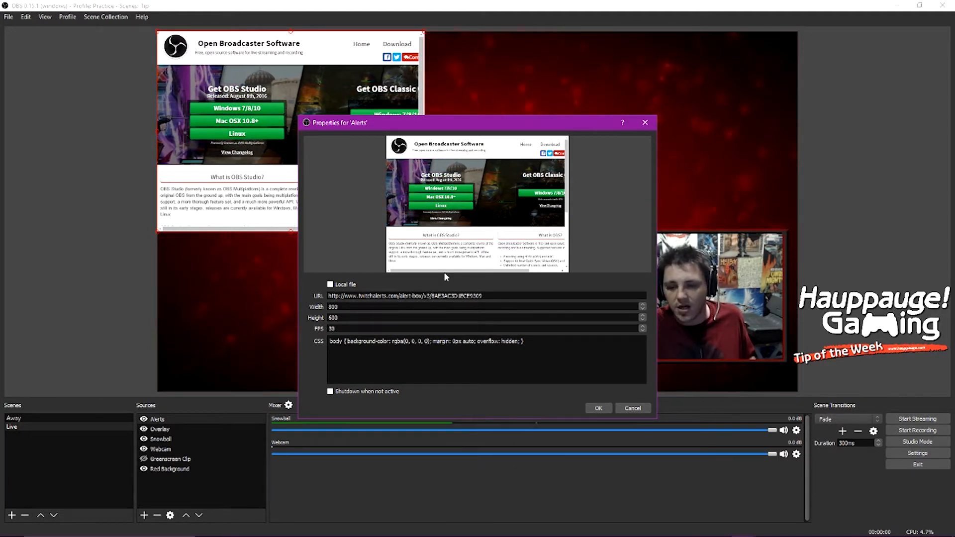
{"action": "left_click", "coordinate": [533, 294]}
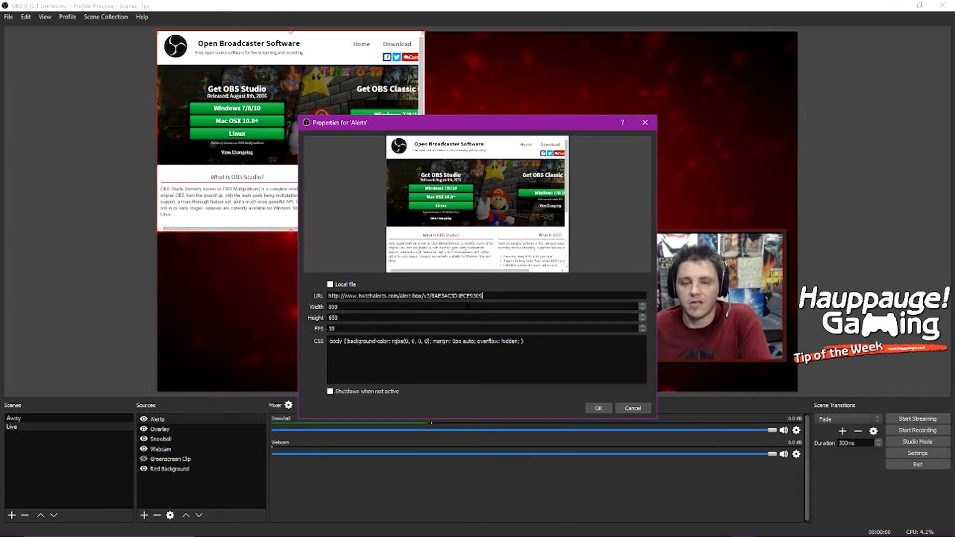
{"action": "left_click", "coordinate": [597, 409]}
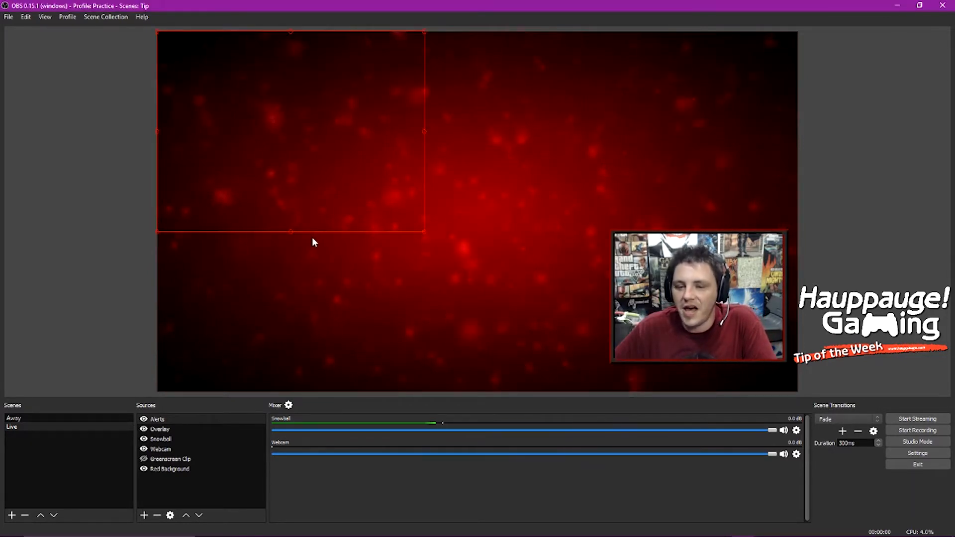
Step: Move the Alerts box to the scene's top-right and narrow the Chrome window beside OBS
{"action": "left_click_drag", "start_coordinate": [313, 175], "coordinate": [685, 178]}
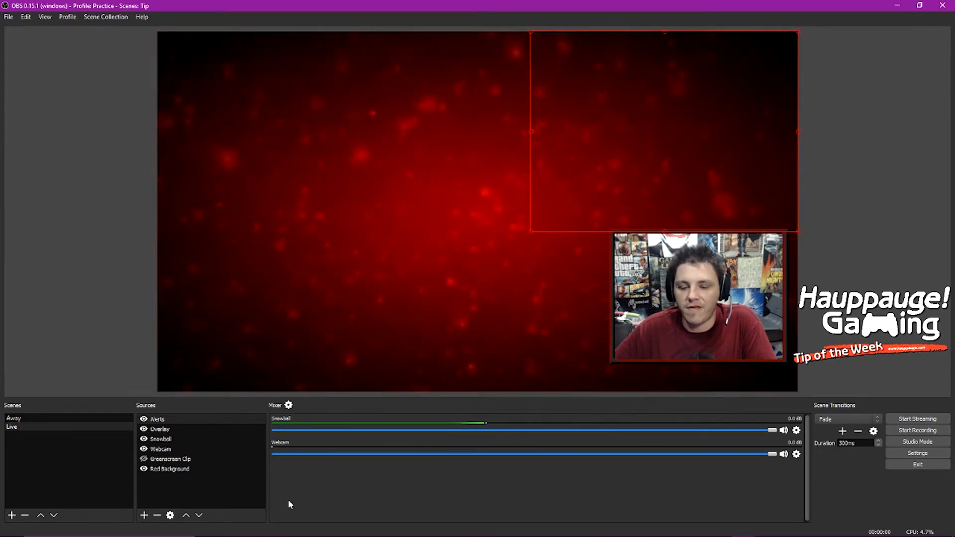
{"action": "mouse_move", "coordinate": [299, 535]}
{"action": "left_click", "coordinate": [329, 528]}
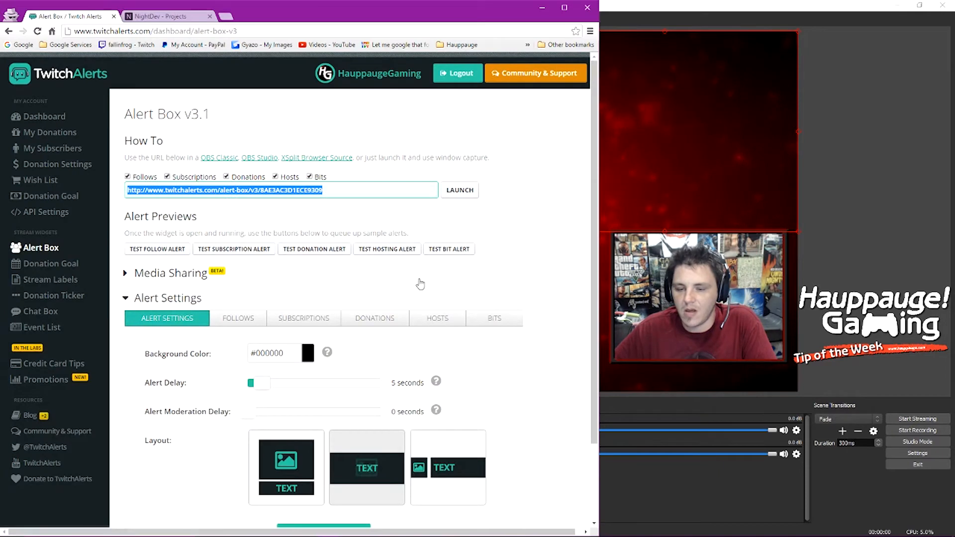
{"action": "left_click_drag", "start_coordinate": [599, 214], "coordinate": [527, 215]}
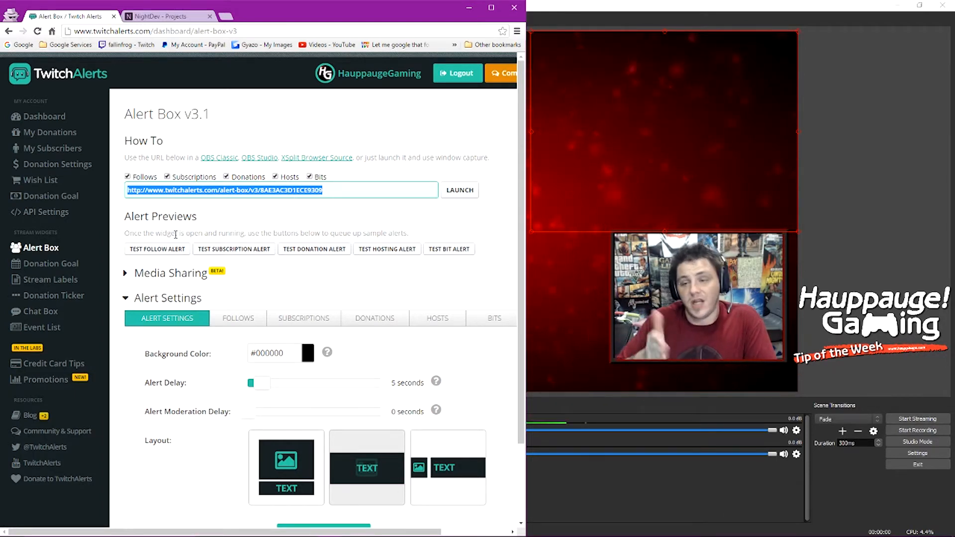
{"action": "mouse_move", "coordinate": [567, 117]}
{"action": "left_mouse_down"}
{"action": "mouse_move", "coordinate": [631, 132]}
{"action": "mouse_move", "coordinate": [526, 114]}
{"action": "mouse_move", "coordinate": [538, 124]}
{"action": "mouse_move", "coordinate": [582, 120]}
{"action": "left_mouse_up"}
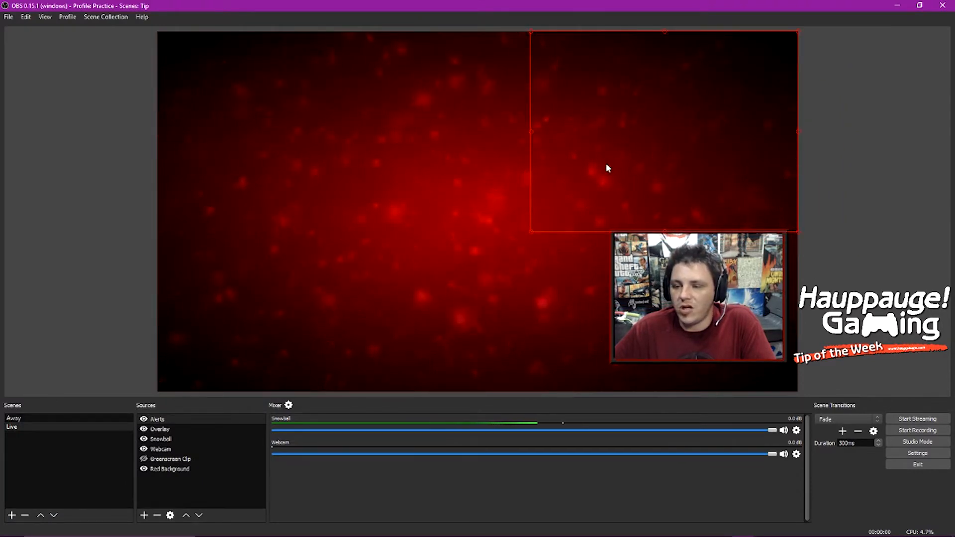
{"action": "left_click", "coordinate": [323, 529]}
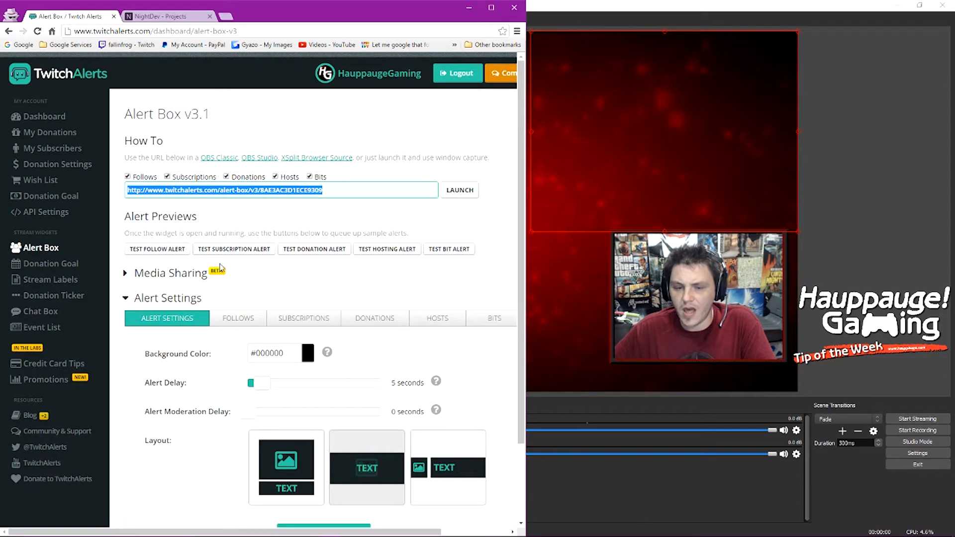
Step: Play a test follow alert in the OBS preview, then scroll down the Alert Box page
{"action": "left_click", "coordinate": [155, 252]}
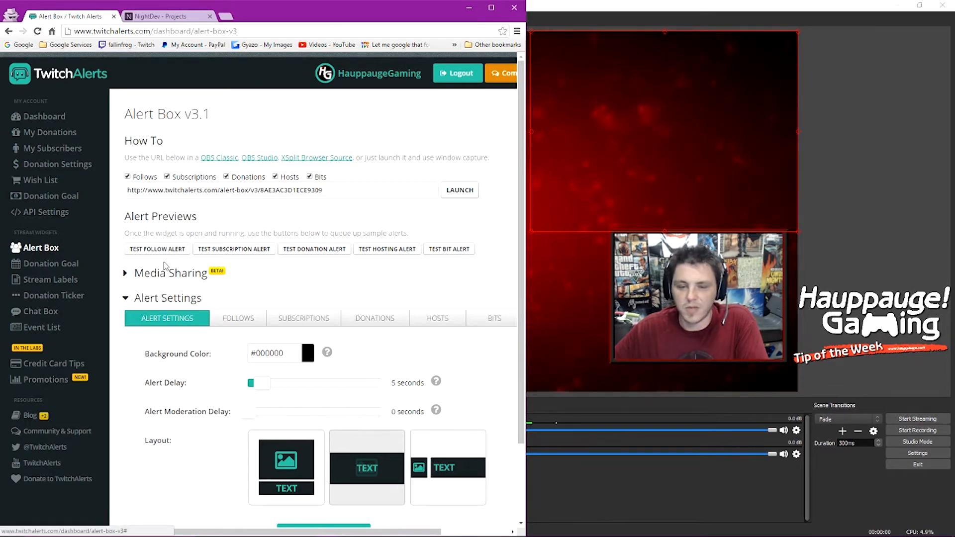
{"action": "scroll", "coordinate": [192, 307], "scroll_direction": "down", "scroll_amount": 2}
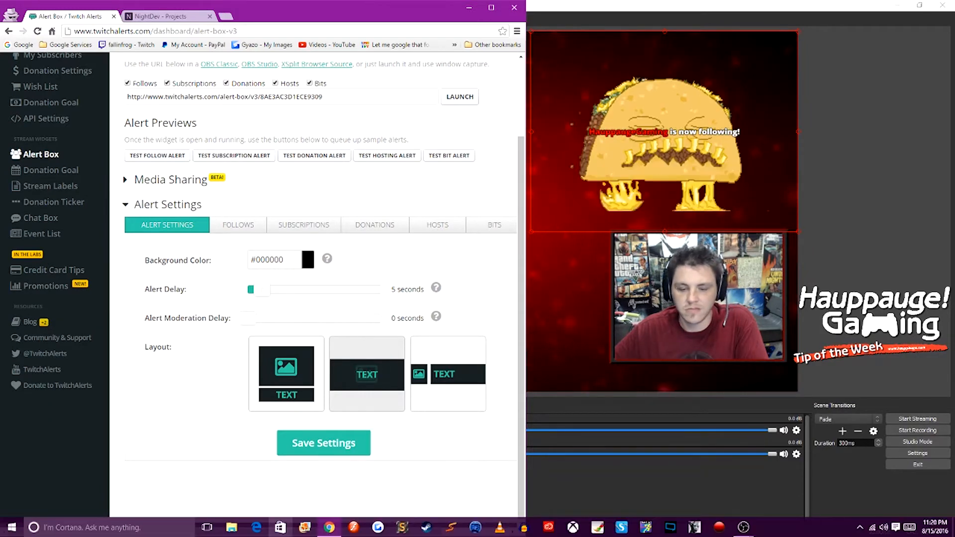
{"action": "mouse_move", "coordinate": [329, 528]}
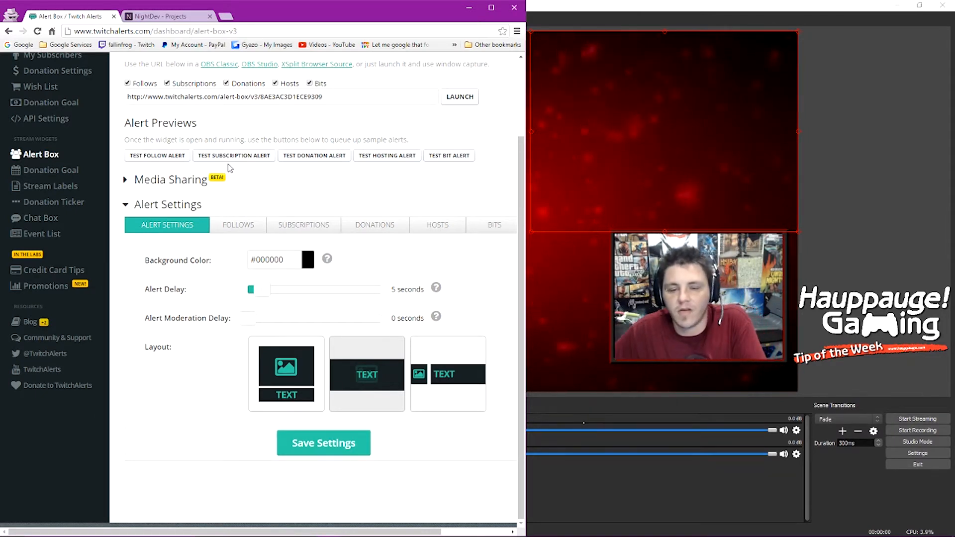
Step: Trigger the TEST DONATION ALERT so a $69 donation plays in the OBS preview
{"action": "left_click", "coordinate": [314, 156]}
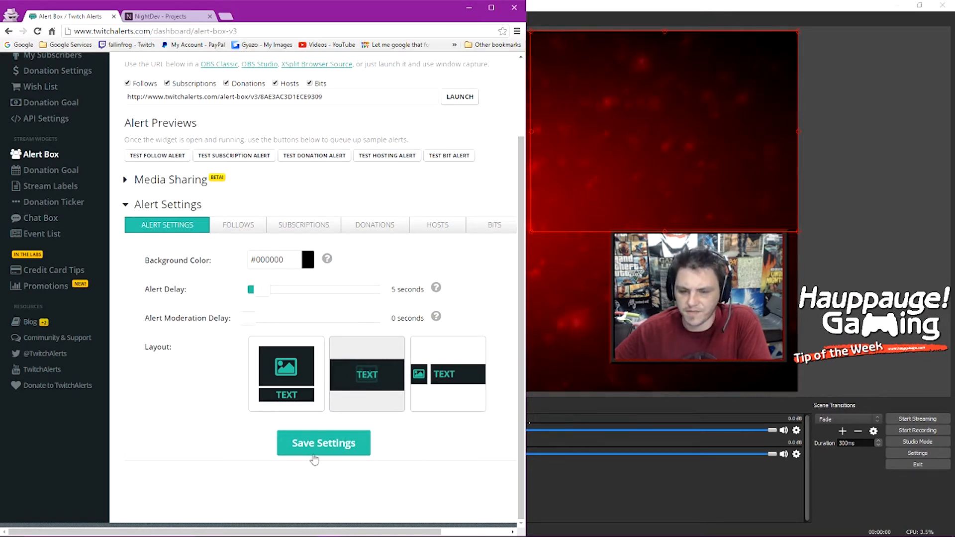
Step: In the Follows settings, browse the media gallery without choosing, then remove the taco image
{"action": "left_click", "coordinate": [247, 228]}
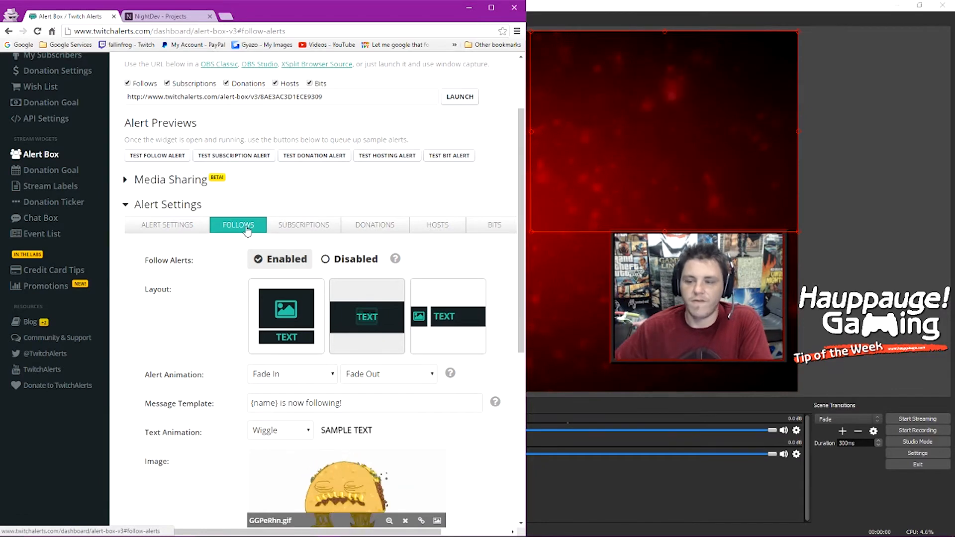
{"action": "scroll", "coordinate": [209, 267], "scroll_direction": "down", "scroll_amount": 3}
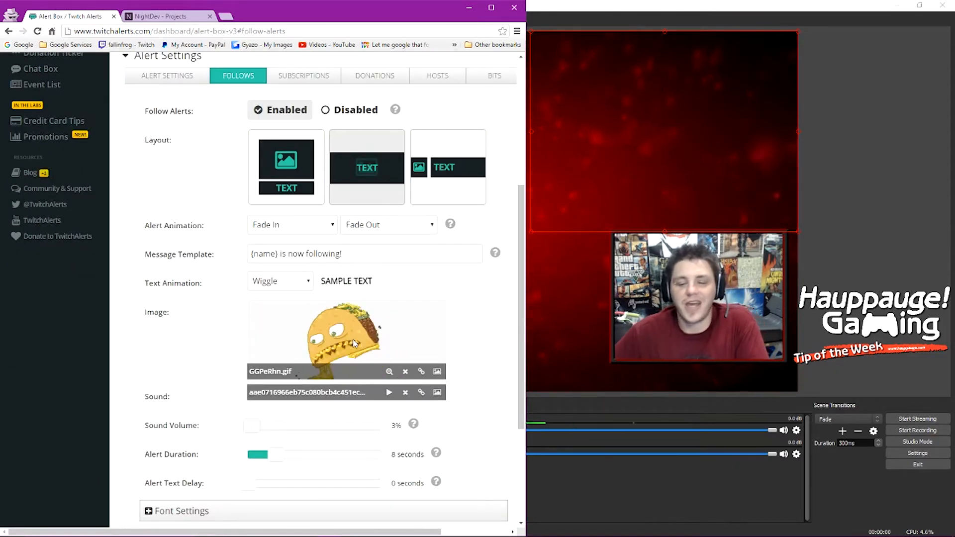
{"action": "left_click", "coordinate": [438, 373]}
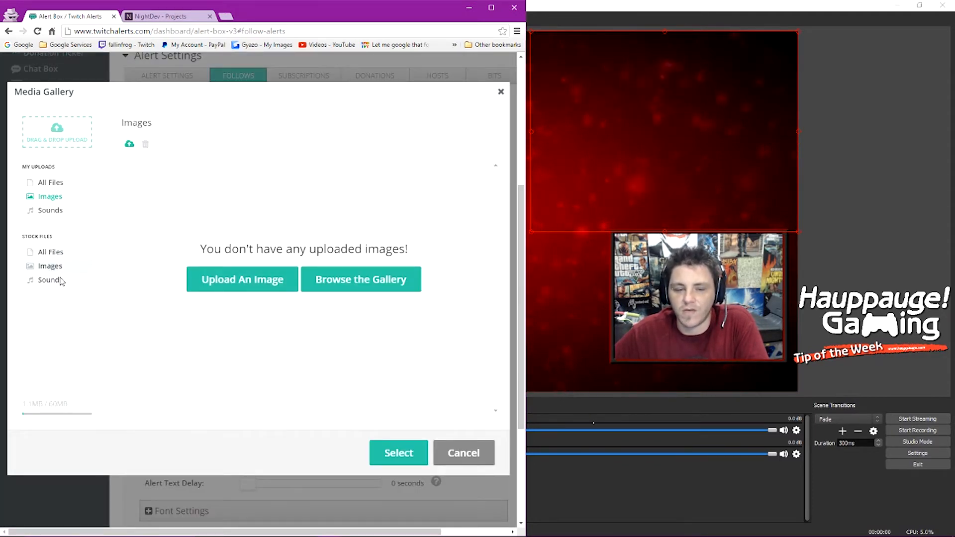
{"action": "left_click", "coordinate": [49, 266]}
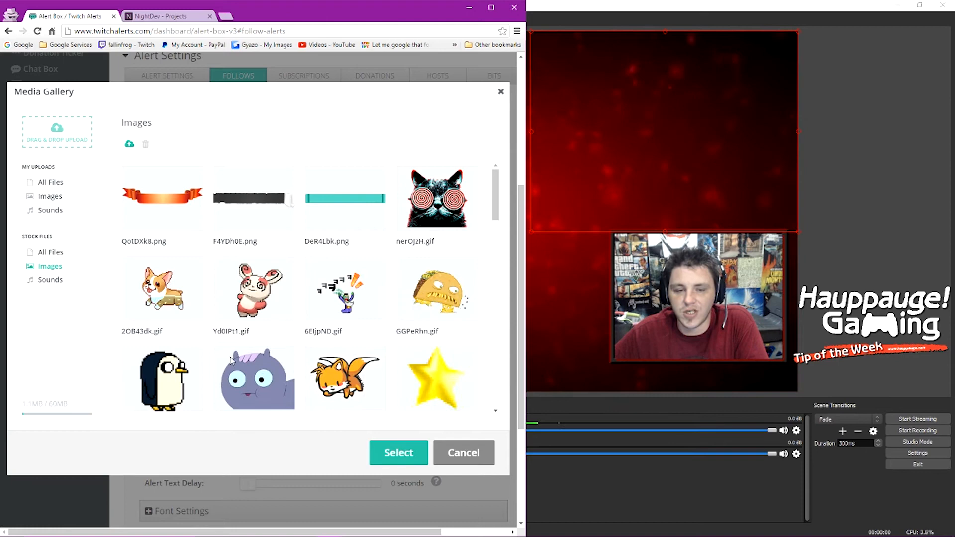
{"action": "scroll", "coordinate": [161, 172], "scroll_direction": "up", "scroll_amount": 5}
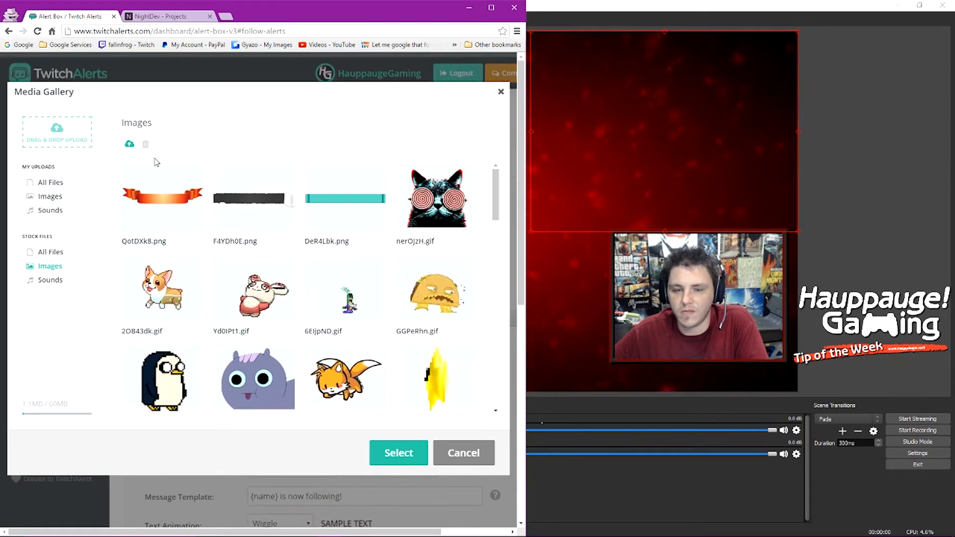
{"action": "left_click", "coordinate": [51, 252]}
{"action": "left_click", "coordinate": [462, 454]}
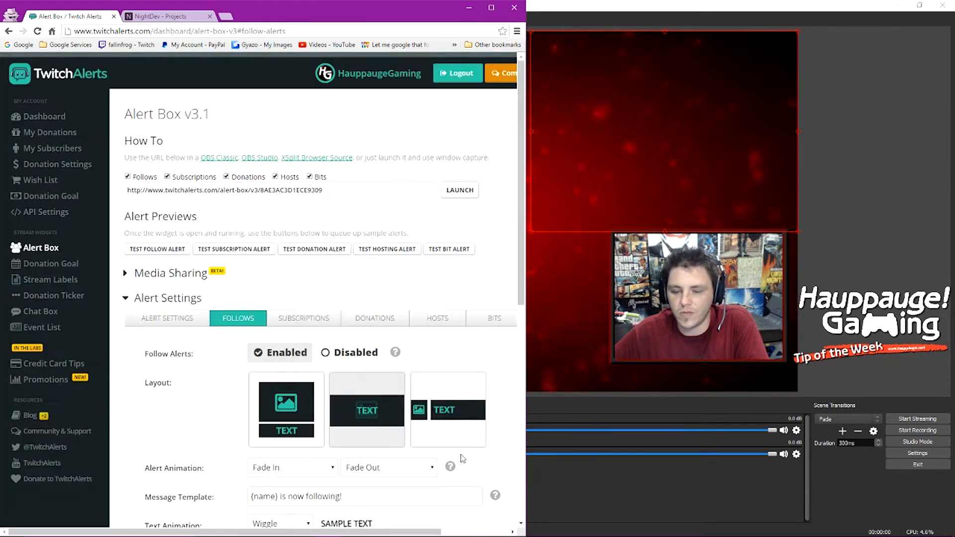
{"action": "scroll", "coordinate": [377, 432], "scroll_direction": "down", "scroll_amount": 5}
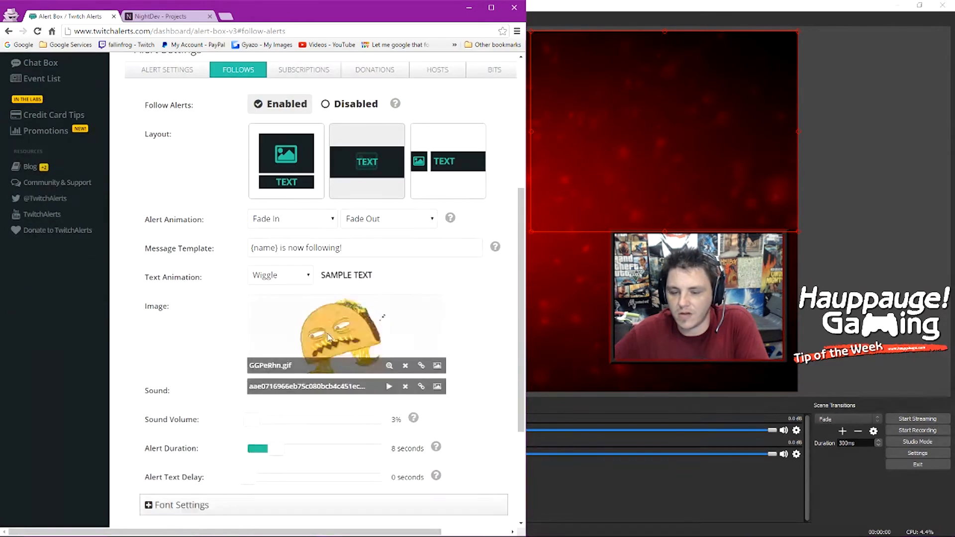
{"action": "left_click", "coordinate": [405, 365]}
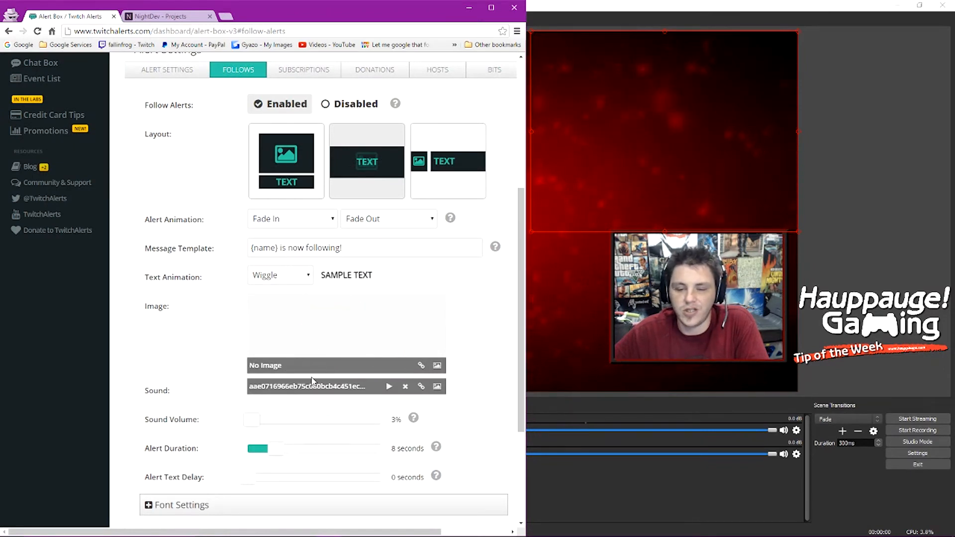
Step: Delete the follow alert's random variation 2
{"action": "scroll", "coordinate": [272, 370], "scroll_direction": "down", "scroll_amount": 3}
{"action": "scroll", "coordinate": [272, 369], "scroll_direction": "down", "scroll_amount": 1}
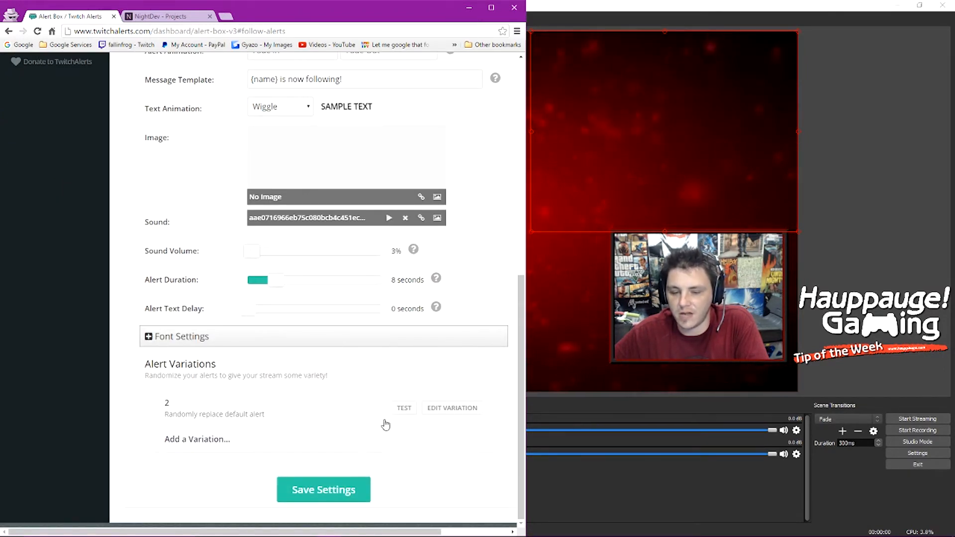
{"action": "left_click", "coordinate": [440, 413]}
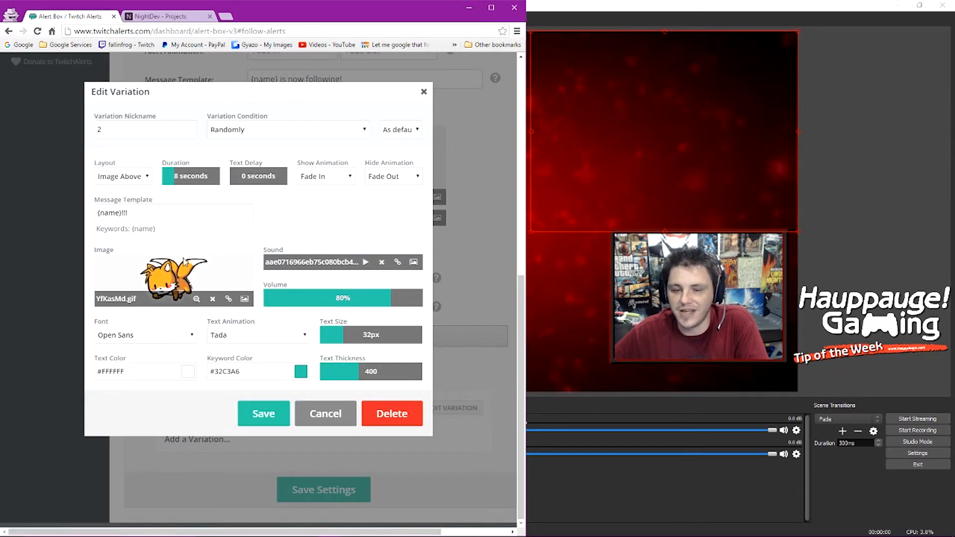
{"action": "left_click", "coordinate": [424, 92]}
{"action": "left_click", "coordinate": [452, 409]}
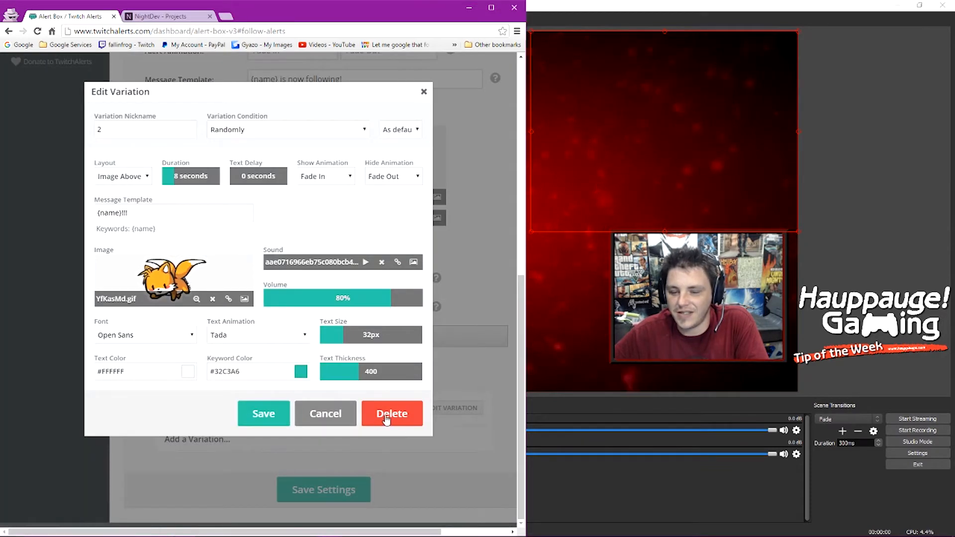
{"action": "left_click", "coordinate": [384, 416]}
{"action": "scroll", "coordinate": [222, 438], "scroll_direction": "up", "scroll_amount": 7}
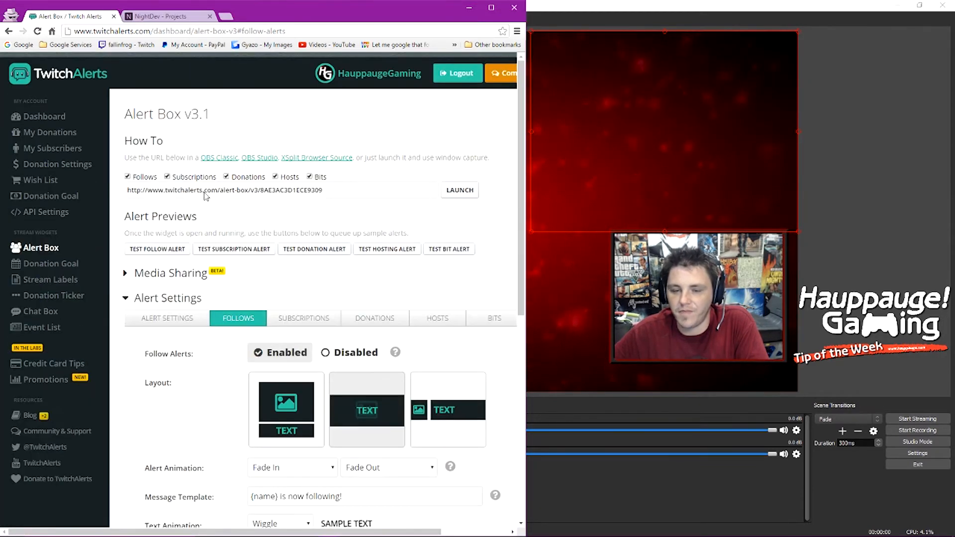
{"action": "scroll", "coordinate": [228, 358], "scroll_direction": "down", "scroll_amount": 3}
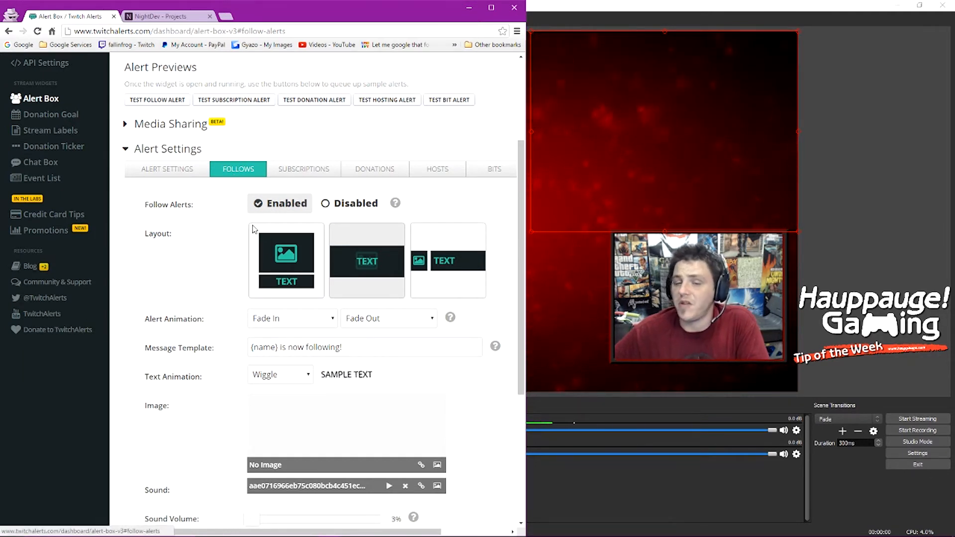
{"action": "left_click", "coordinate": [167, 169]}
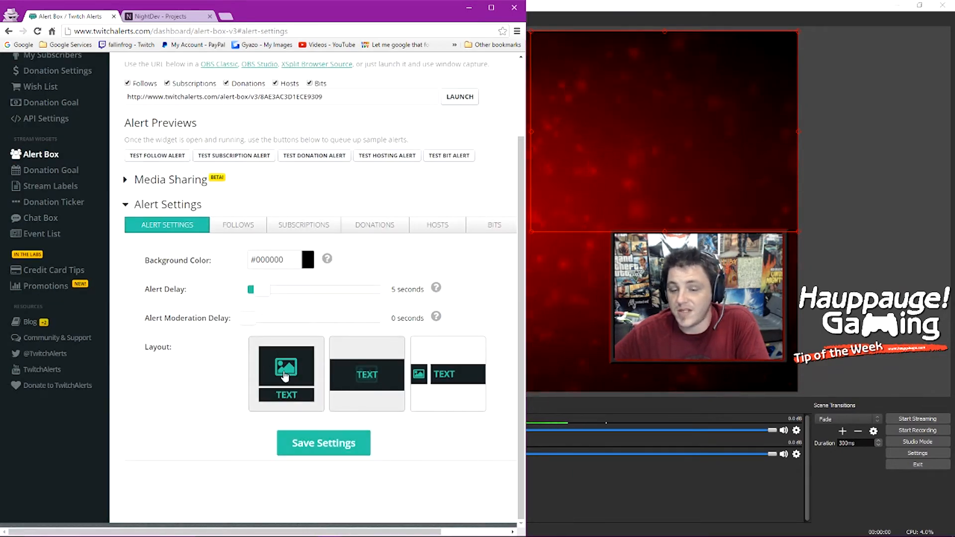
{"action": "left_click", "coordinate": [228, 227]}
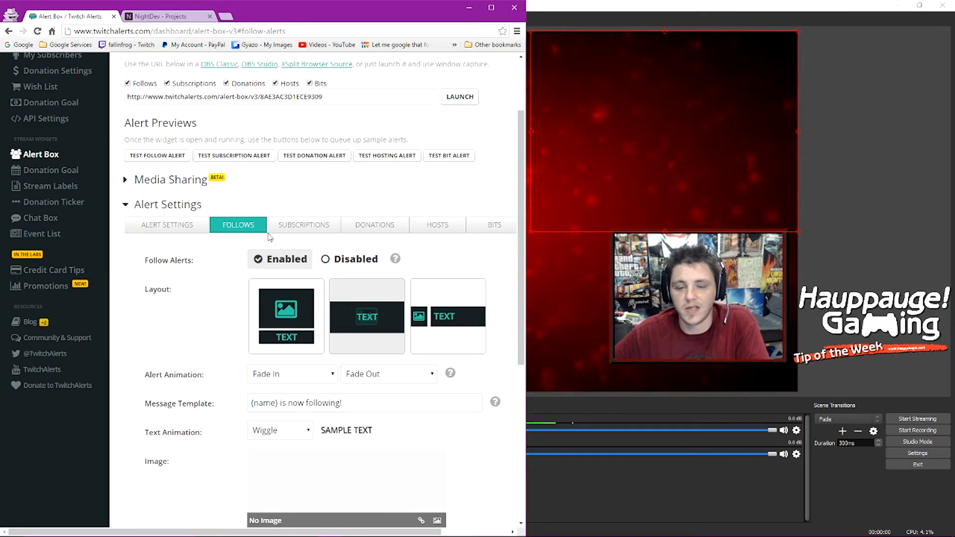
{"action": "left_click", "coordinate": [174, 225]}
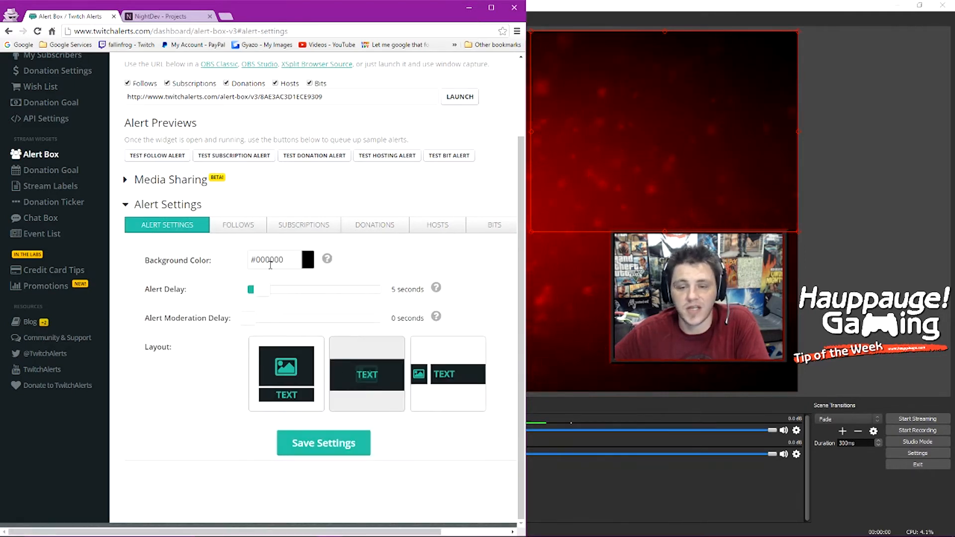
{"action": "left_click", "coordinate": [239, 225]}
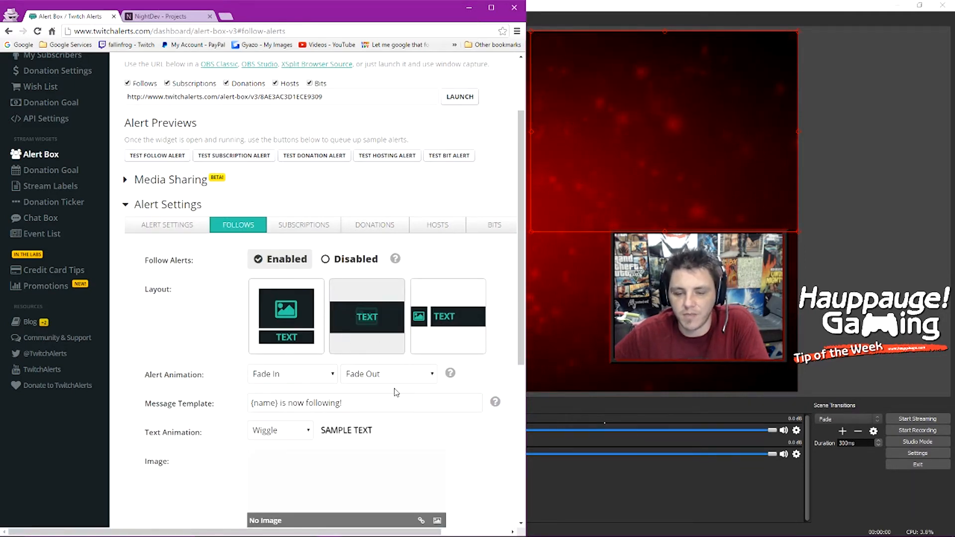
{"action": "scroll", "coordinate": [213, 337], "scroll_direction": "down", "scroll_amount": 3}
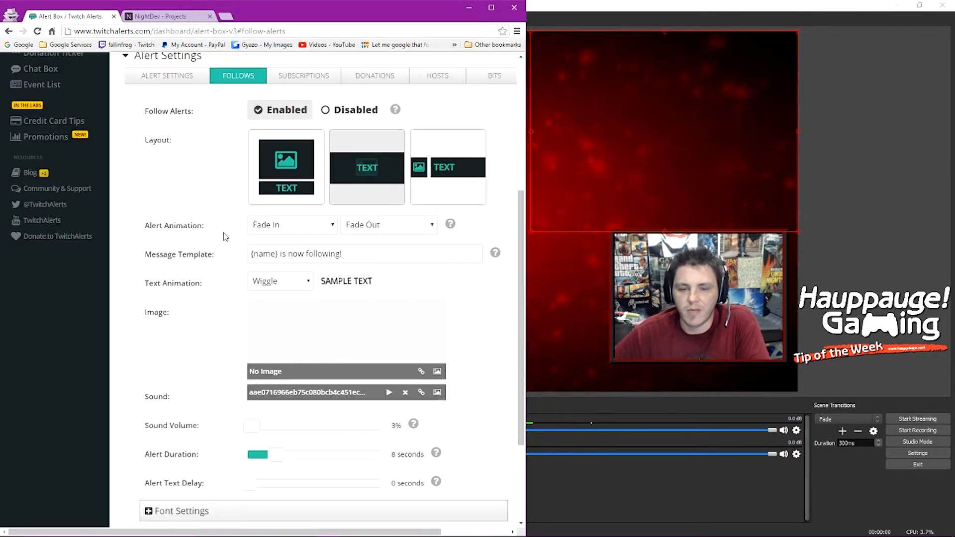
{"action": "left_click", "coordinate": [286, 230]}
{"action": "left_click", "coordinate": [224, 244]}
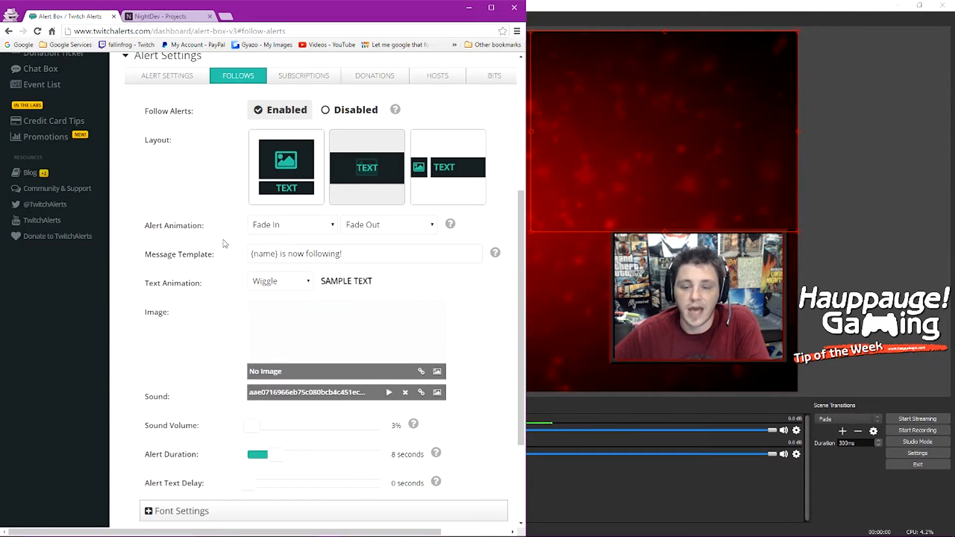
{"action": "left_click", "coordinate": [267, 230]}
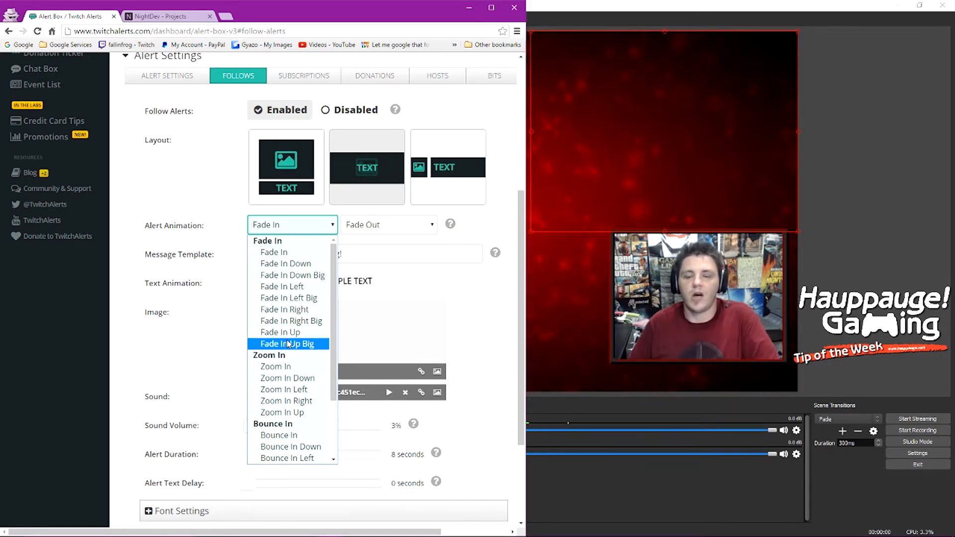
{"action": "left_click", "coordinate": [231, 351]}
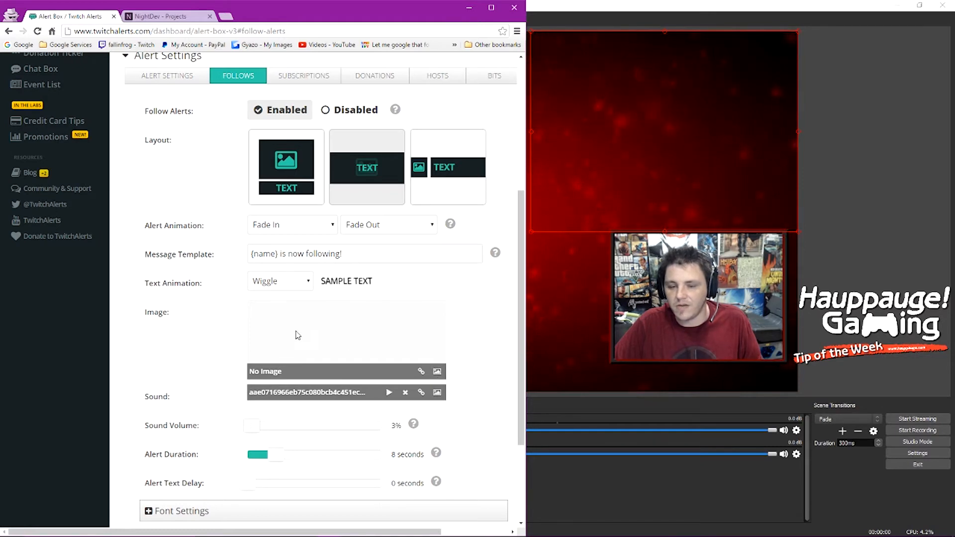
Step: Browse the gallery's stock images like QotDXk8.png and F4YDh0E.png, then cancel a Drag & Drop upload
{"action": "left_click", "coordinate": [438, 373]}
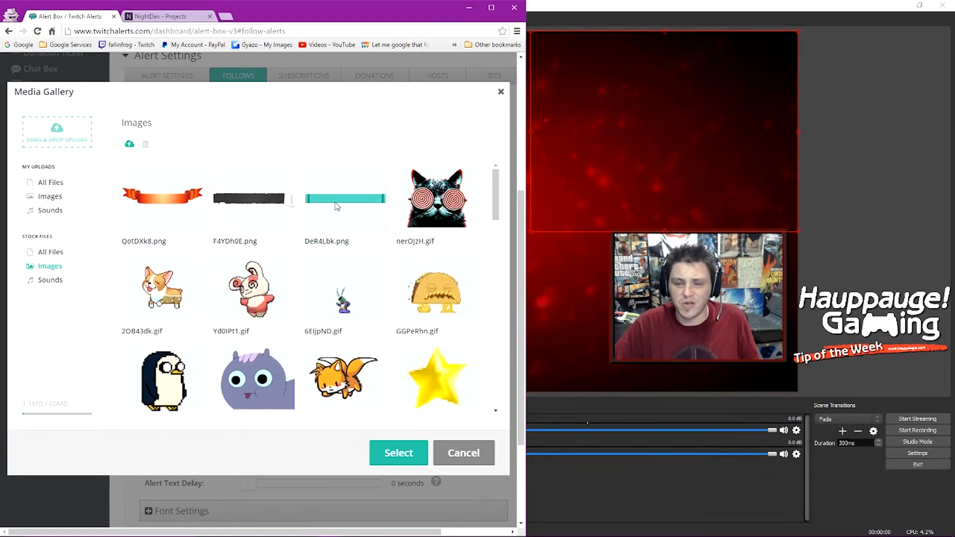
{"action": "left_click", "coordinate": [128, 219]}
{"action": "left_click", "coordinate": [242, 212]}
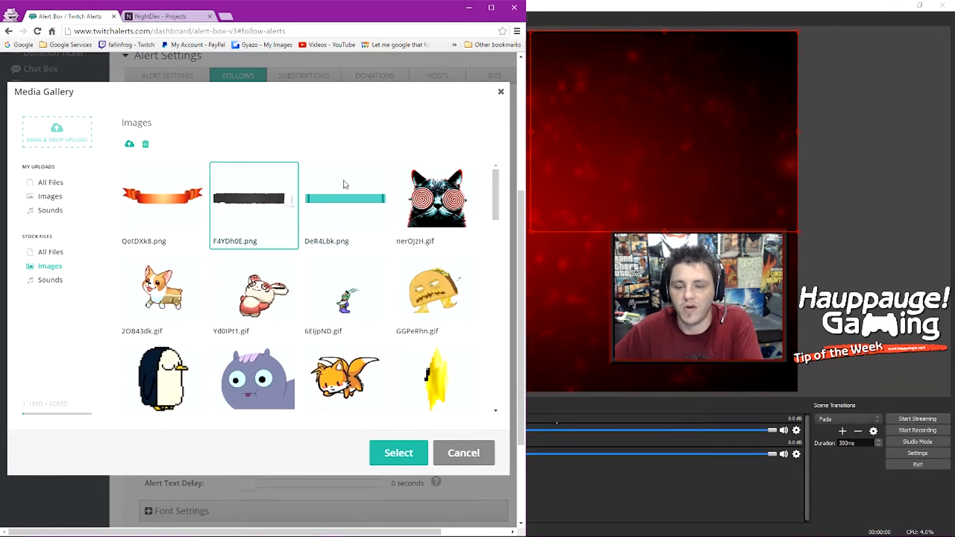
{"action": "scroll", "coordinate": [348, 319], "scroll_direction": "down", "scroll_amount": 3}
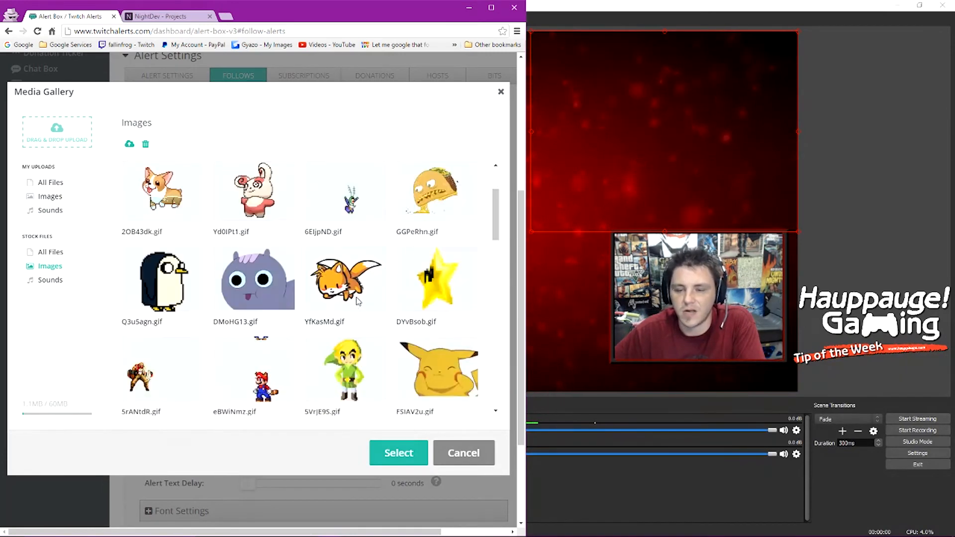
{"action": "scroll", "coordinate": [398, 343], "scroll_direction": "up", "scroll_amount": 2}
{"action": "scroll", "coordinate": [408, 348], "scroll_direction": "down", "scroll_amount": 2}
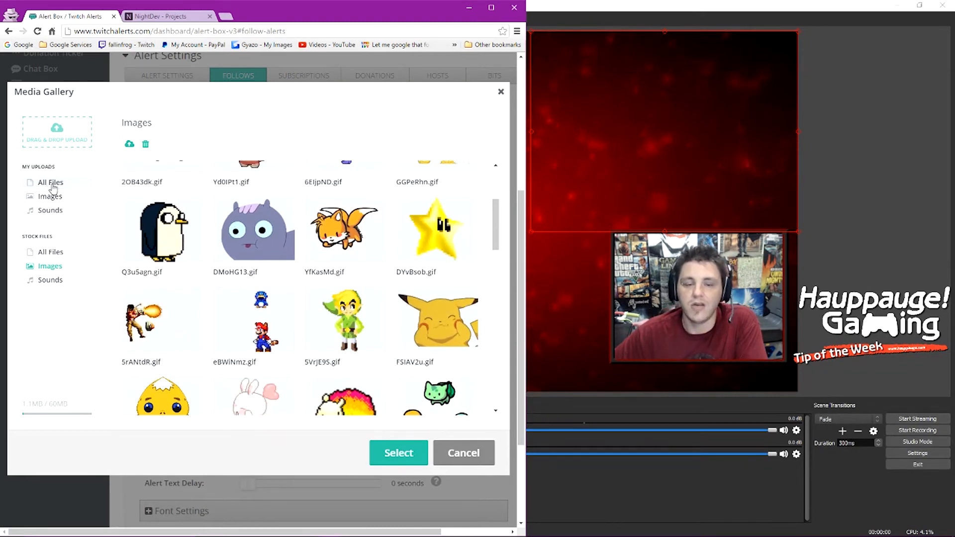
{"action": "left_click", "coordinate": [65, 133]}
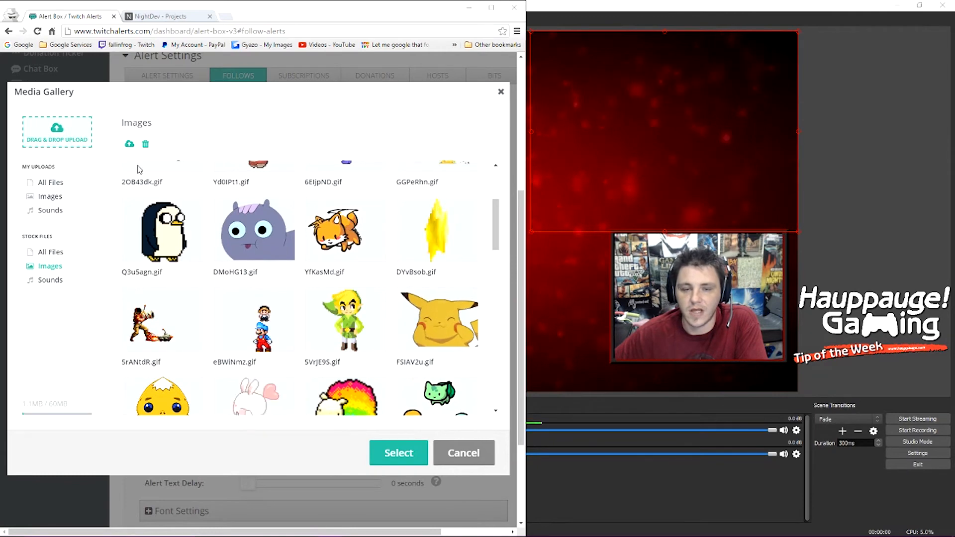
{"action": "left_click", "coordinate": [681, 385]}
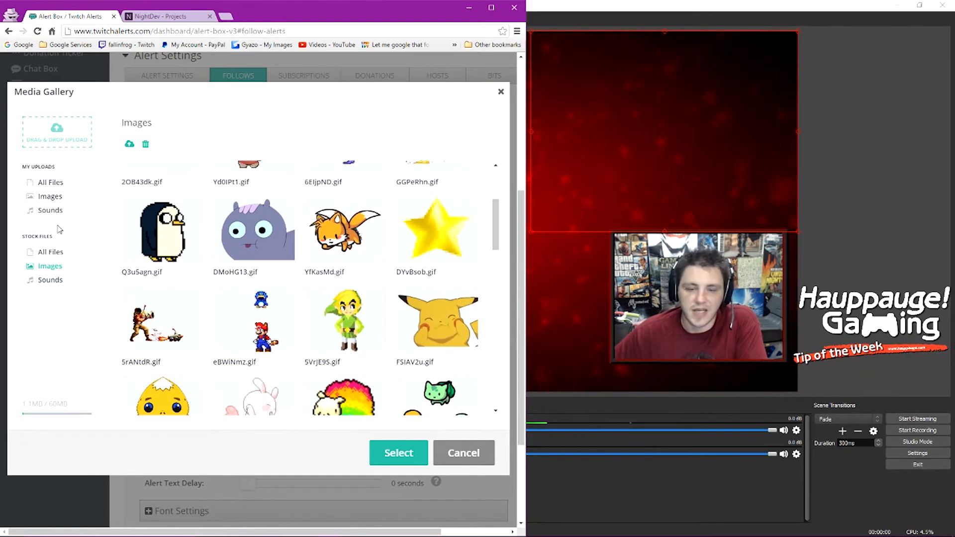
Step: Close the gallery with no image and expand the follow Font Settings (Open Sans, 24px)
{"action": "left_click", "coordinate": [440, 453]}
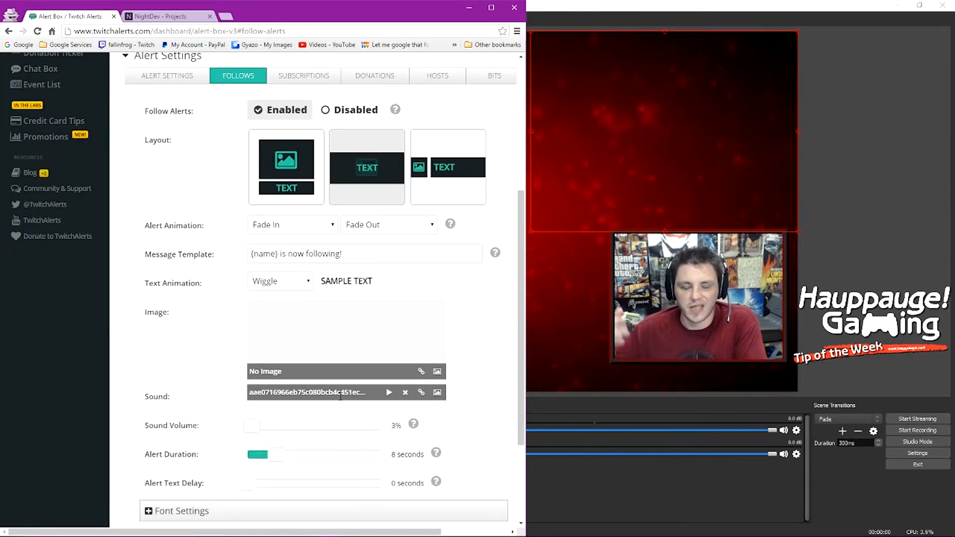
{"action": "scroll", "coordinate": [190, 243], "scroll_direction": "up", "scroll_amount": 5}
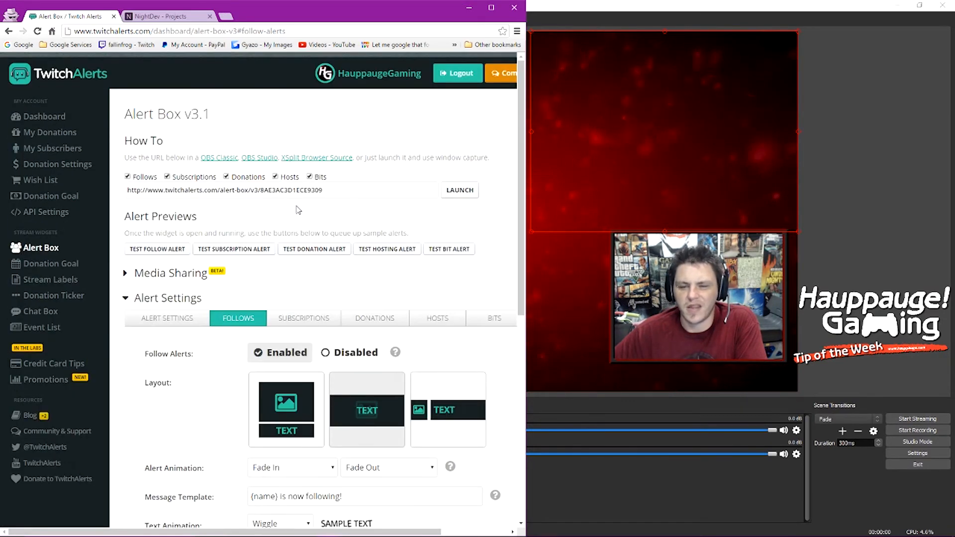
{"action": "scroll", "coordinate": [314, 277], "scroll_direction": "down", "scroll_amount": 3}
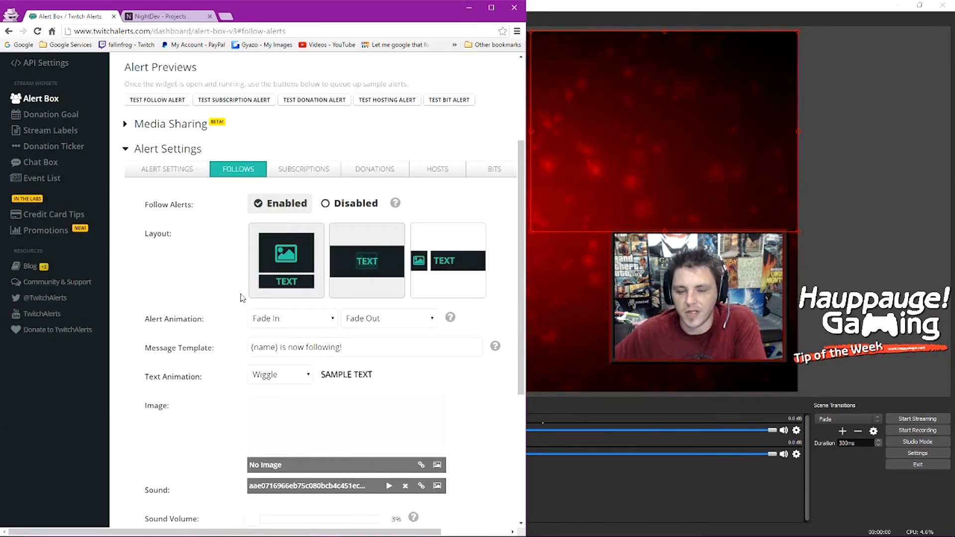
{"action": "scroll", "coordinate": [241, 298], "scroll_direction": "down", "scroll_amount": 4}
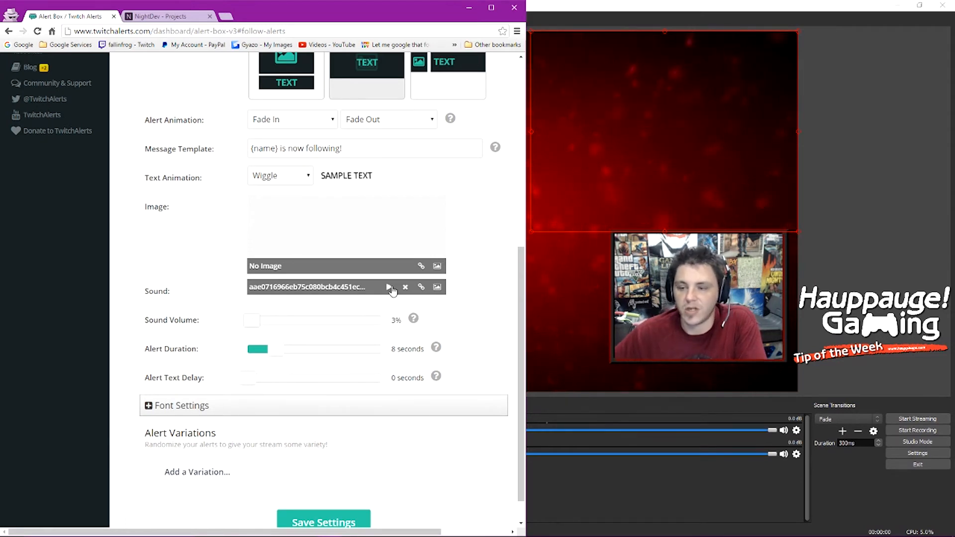
{"action": "scroll", "coordinate": [238, 281], "scroll_direction": "down", "scroll_amount": 1}
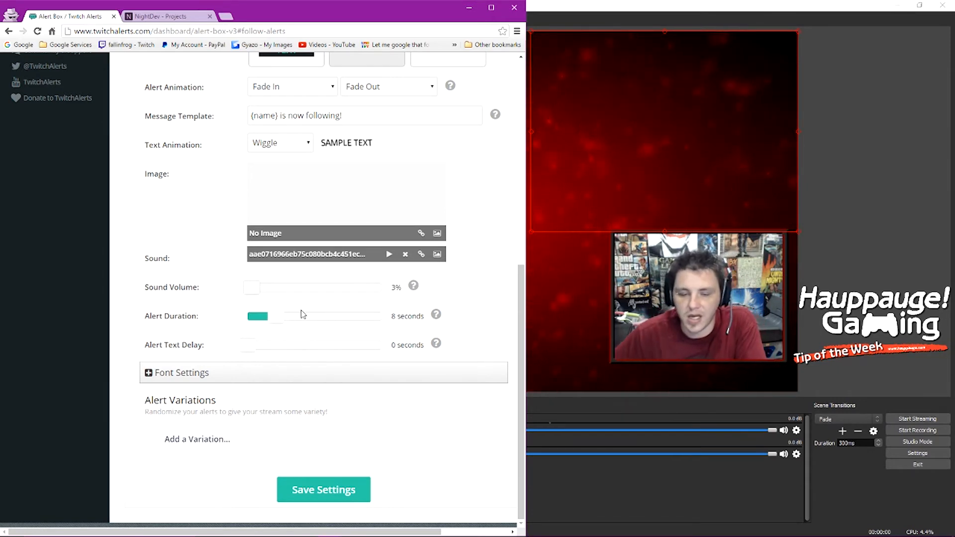
{"action": "left_click", "coordinate": [178, 373]}
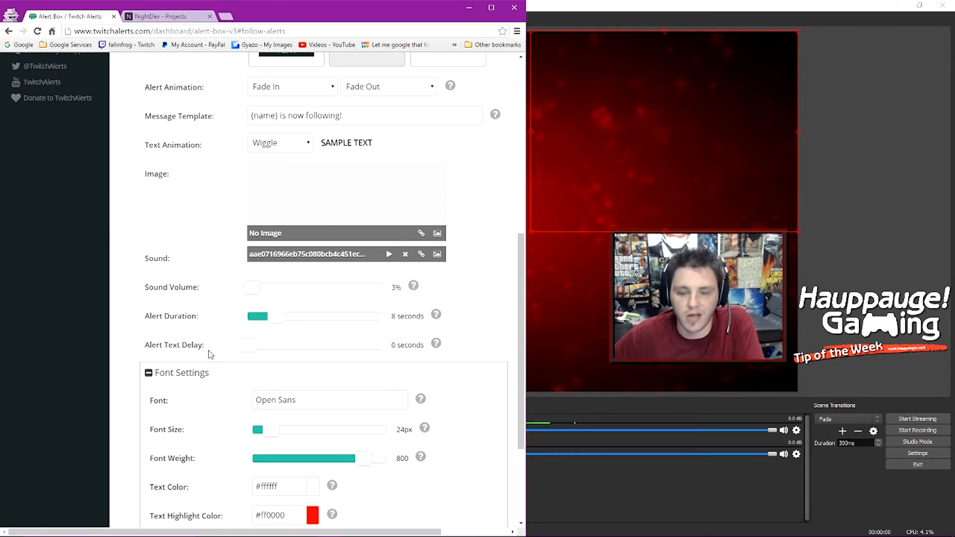
Step: Collapse the Font Settings section and save the follow alert settings, keeping No Image and the '{name} is now following!' template
{"action": "scroll", "coordinate": [186, 350], "scroll_direction": "down", "scroll_amount": 2}
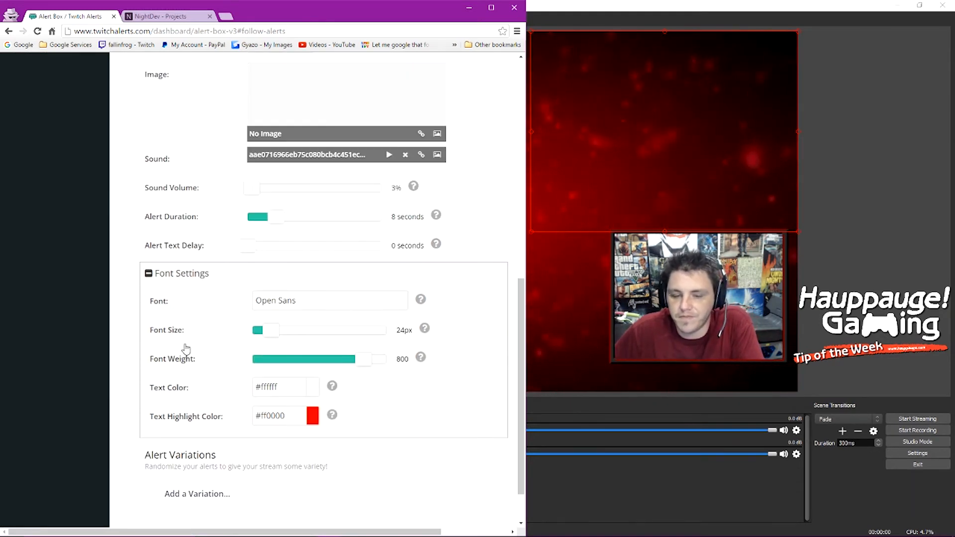
{"action": "left_click", "coordinate": [155, 274]}
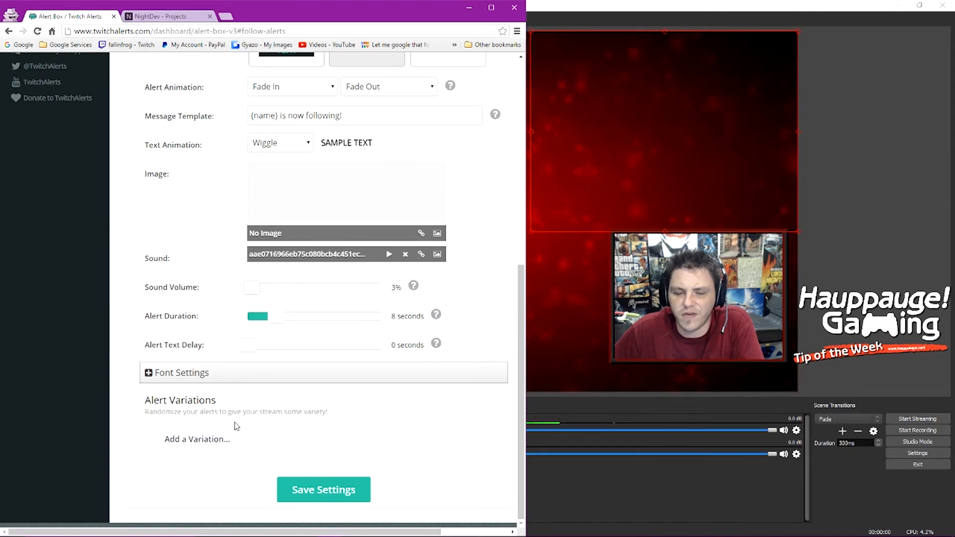
{"action": "scroll", "coordinate": [198, 401], "scroll_direction": "up", "scroll_amount": 4}
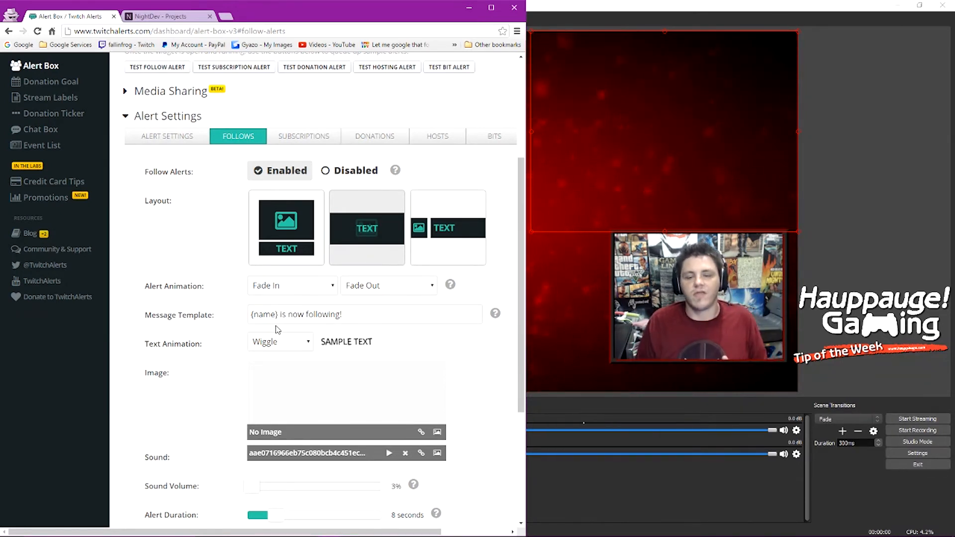
{"action": "scroll", "coordinate": [229, 259], "scroll_direction": "up", "scroll_amount": 1}
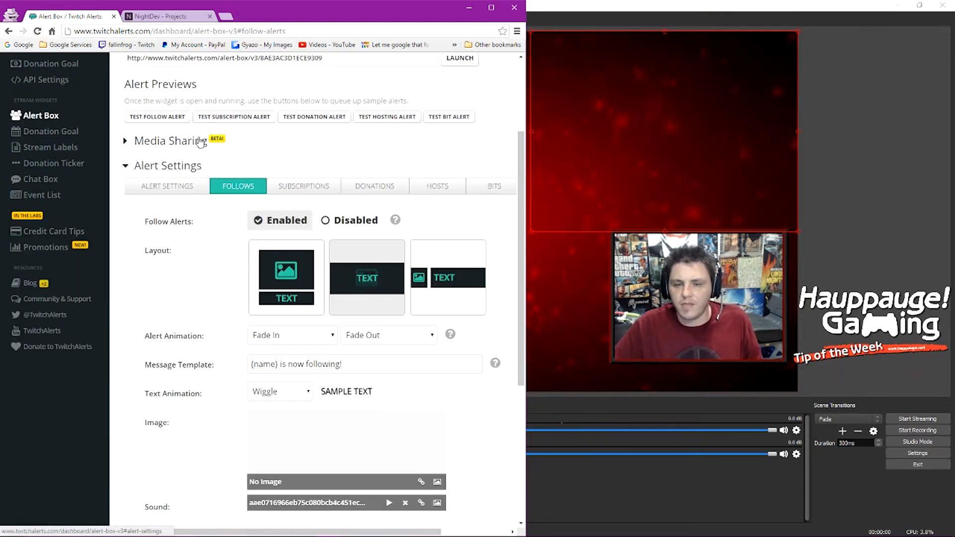
{"action": "scroll", "coordinate": [184, 193], "scroll_direction": "down", "scroll_amount": 5}
{"action": "left_click", "coordinate": [292, 489]}
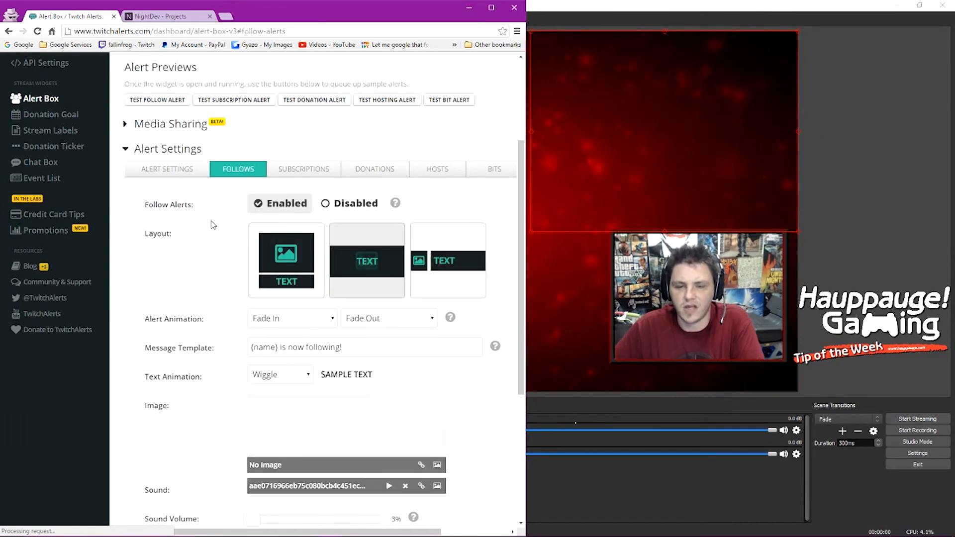
{"action": "scroll", "coordinate": [251, 439], "scroll_direction": "down", "scroll_amount": 1}
{"action": "scroll", "coordinate": [252, 438], "scroll_direction": "up", "scroll_amount": 1}
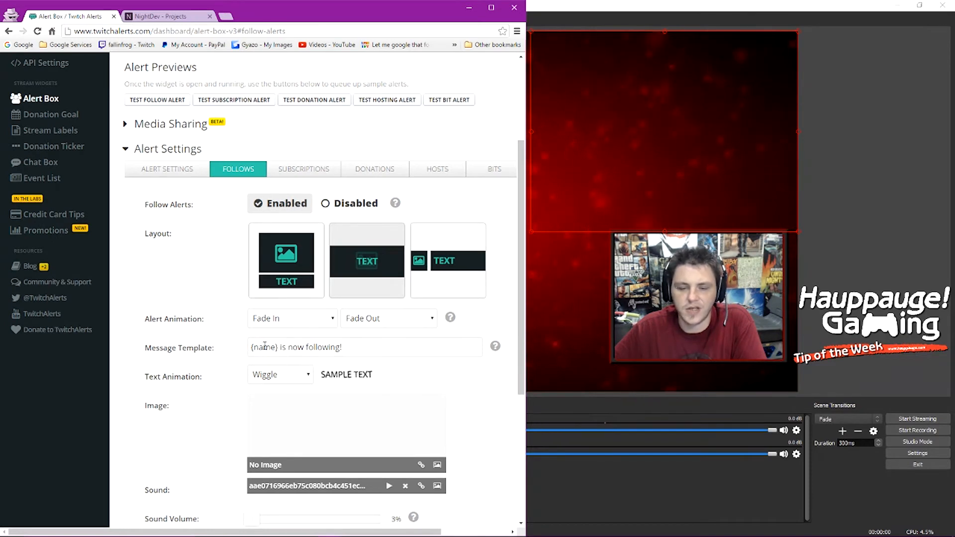
Step: Play a test follow alert, then change the message template to 'Thank you {name} for following!'
{"action": "left_click", "coordinate": [159, 99]}
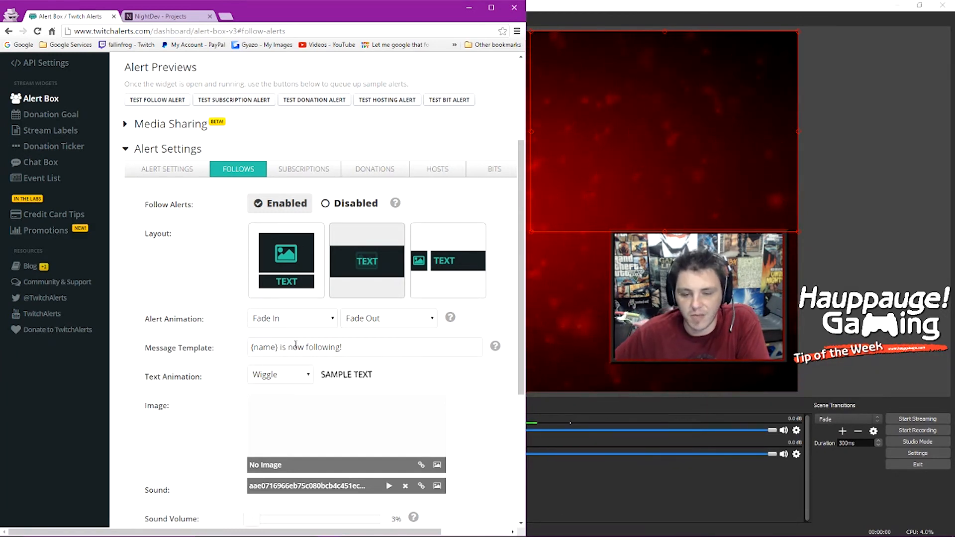
{"action": "left_click_drag", "start_coordinate": [281, 349], "coordinate": [346, 348]}
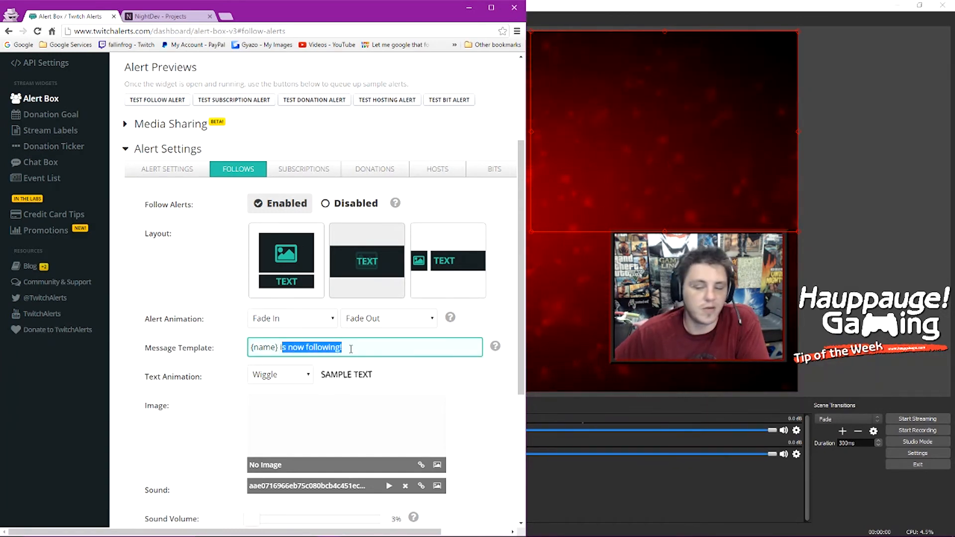
{"action": "left_click", "coordinate": [351, 348]}
{"action": "left_click", "coordinate": [253, 348]}
{"action": "type", "text": "Thank you"}
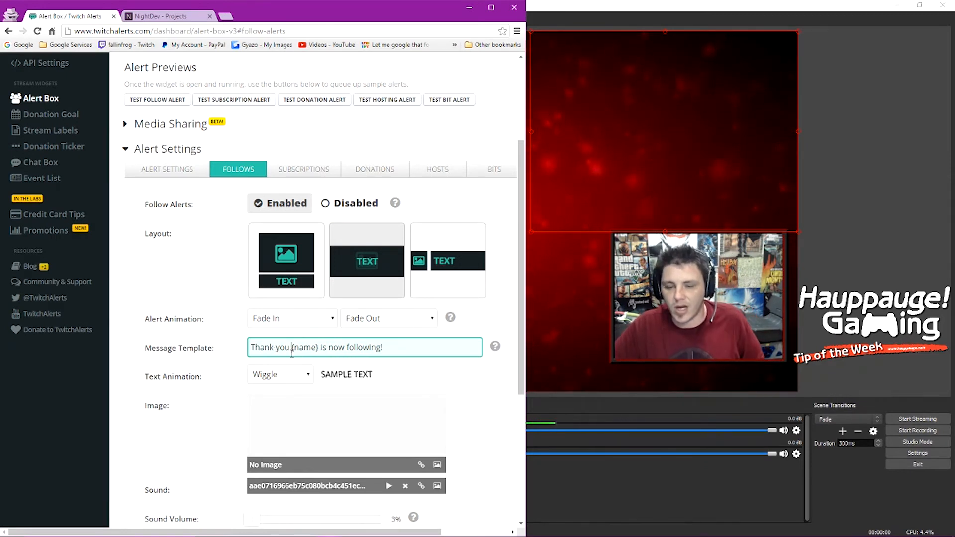
{"action": "key", "text": "Delete"}
{"action": "key", "text": "Delete"}
{"action": "key", "text": "Delete"}
{"action": "key", "text": "Delete"}
{"action": "key", "text": "Delete"}
{"action": "key", "text": "Delete"}
{"action": "key", "text": "Delete"}
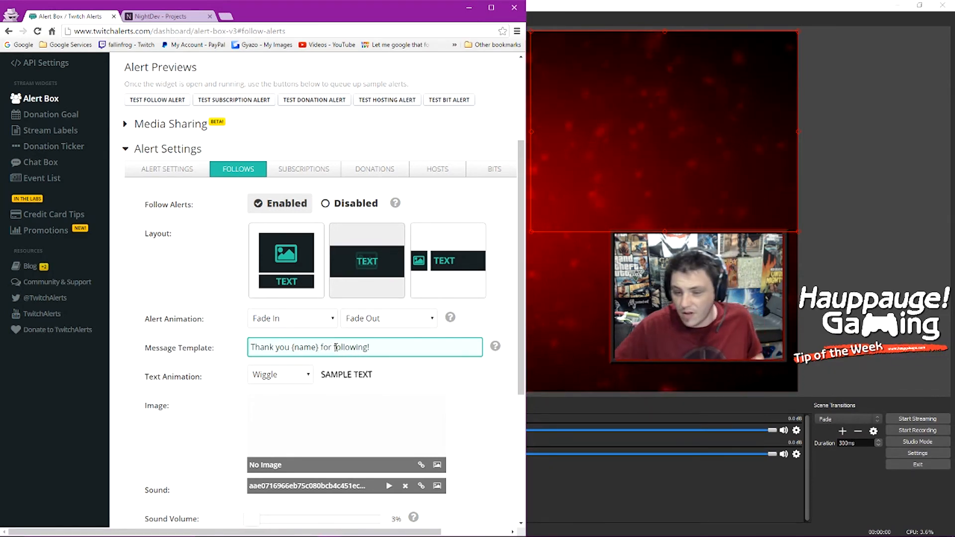
{"action": "left_click", "coordinate": [393, 377]}
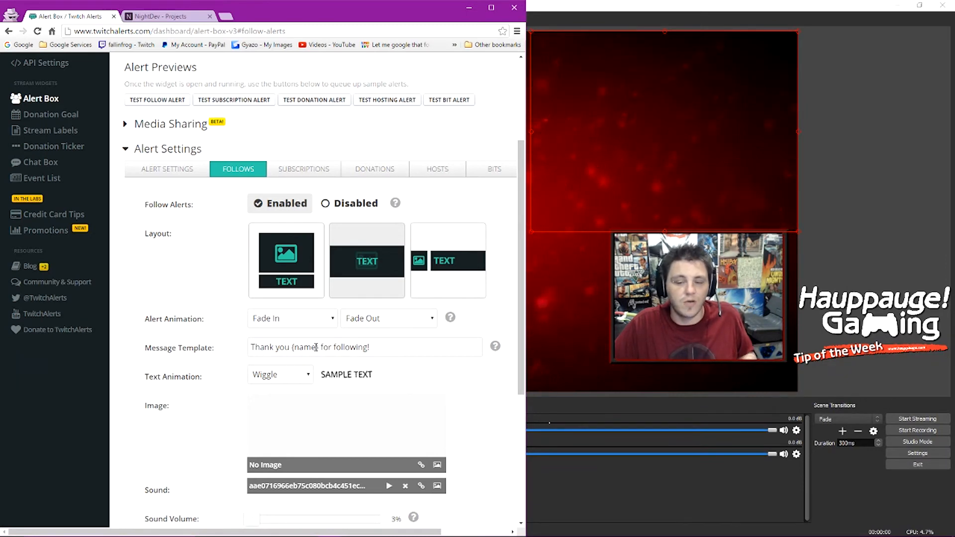
{"action": "scroll", "coordinate": [348, 368], "scroll_direction": "down", "scroll_amount": 5}
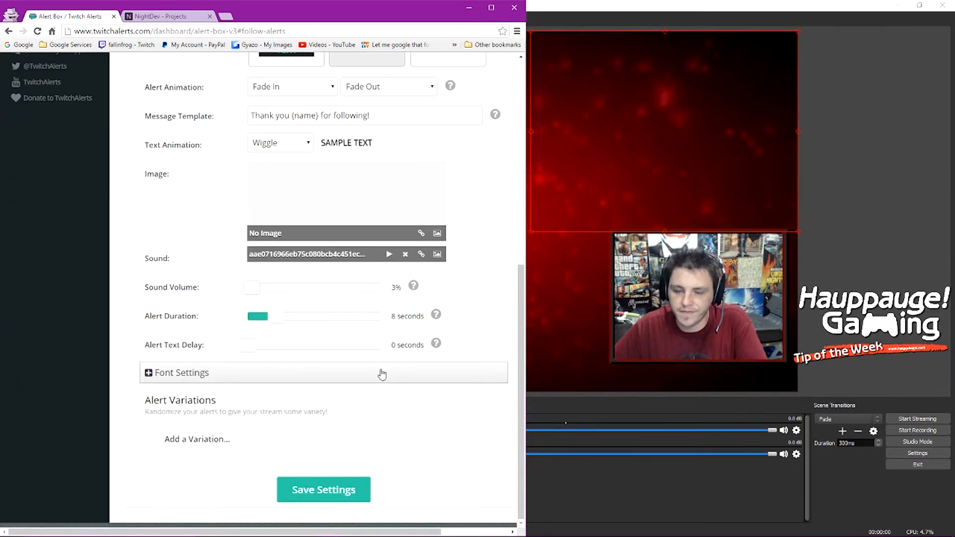
Step: Save the new follow message and test it, showing 'Thank you HauppaugeGaming for following!' in OBS
{"action": "left_click", "coordinate": [343, 490]}
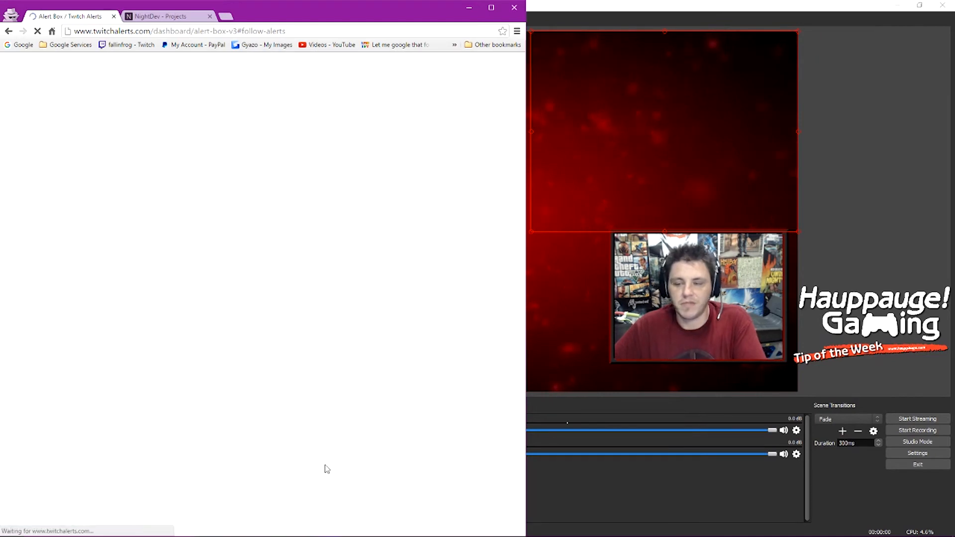
{"action": "left_click", "coordinate": [167, 251]}
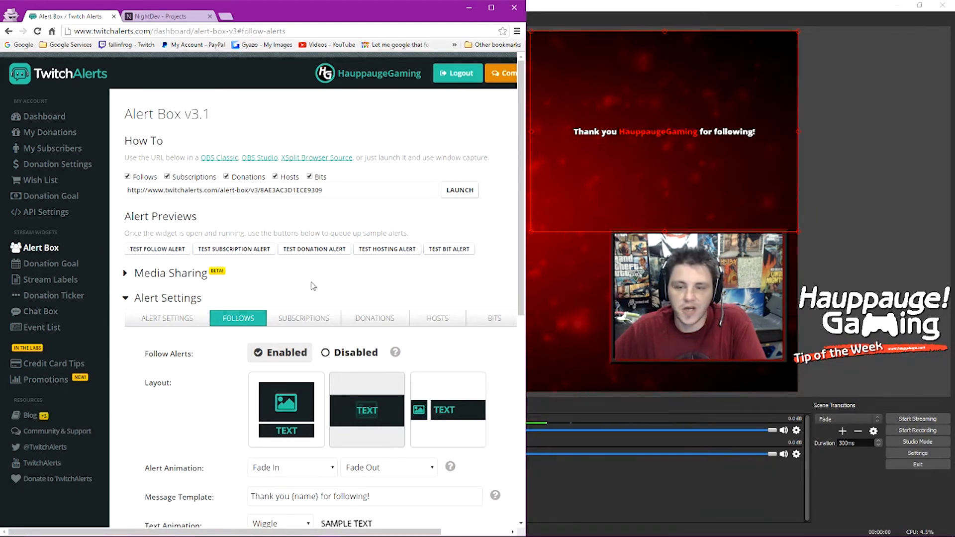
{"action": "scroll", "coordinate": [313, 286], "scroll_direction": "down", "scroll_amount": 4}
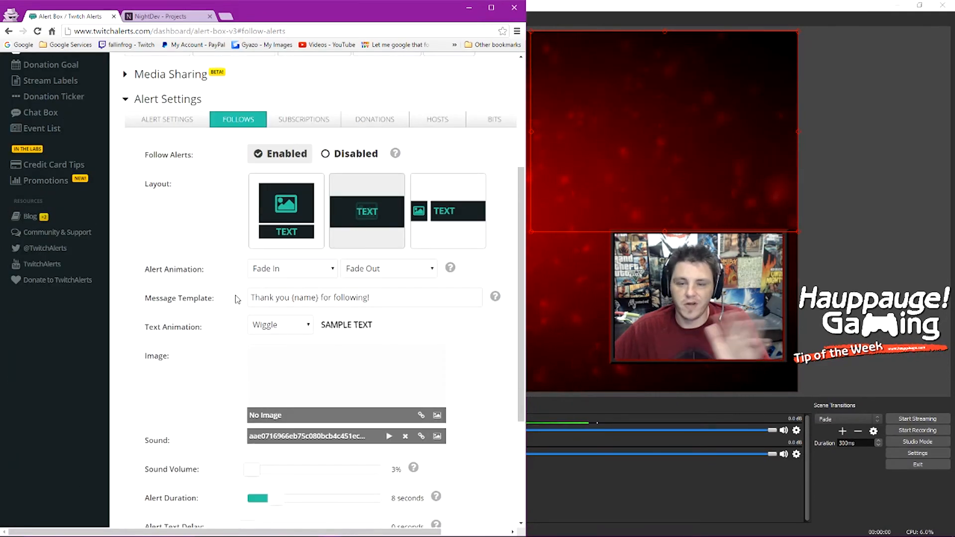
Step: Review the Subscriptions (disabled) and Donations (enabled) alert settings, then return to the page top
{"action": "left_click", "coordinate": [311, 120]}
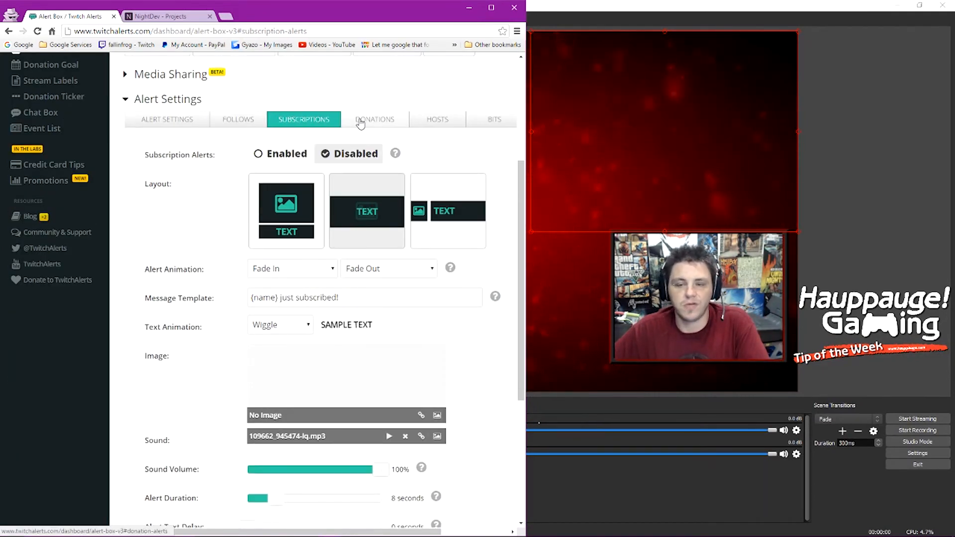
{"action": "left_click", "coordinate": [360, 122]}
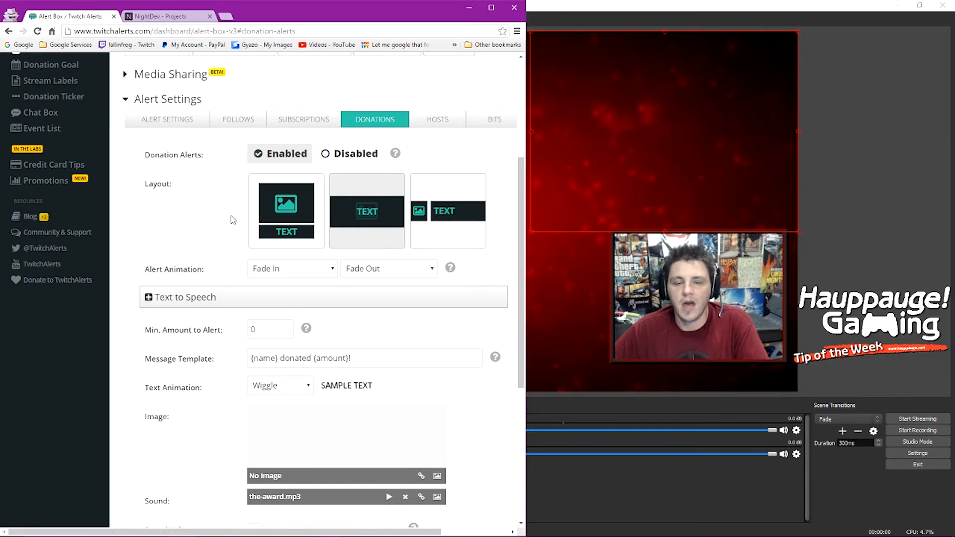
{"action": "scroll", "coordinate": [231, 220], "scroll_direction": "up", "scroll_amount": 4}
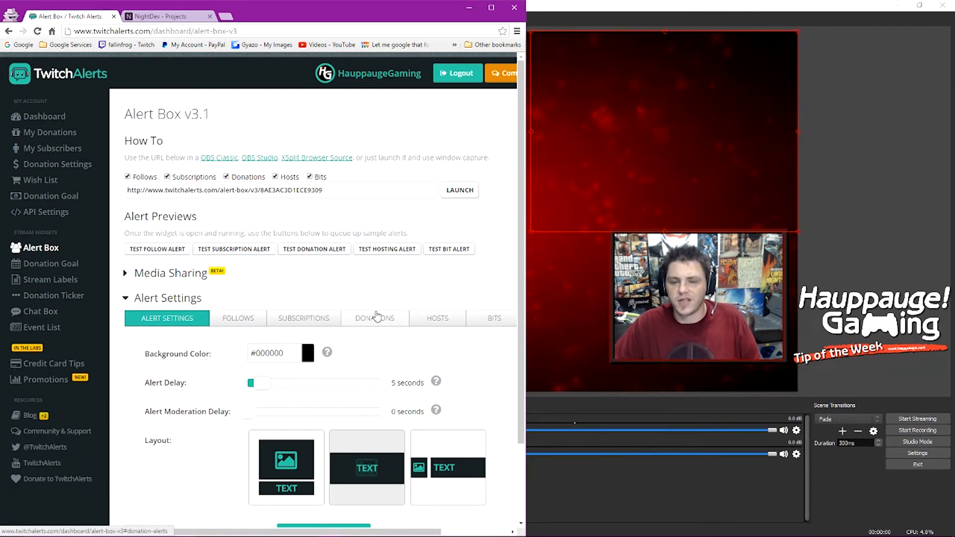
Step: Uncheck Donations and Subscriptions so the widget URL covers only follows, hosts and bits
{"action": "left_click", "coordinate": [226, 177]}
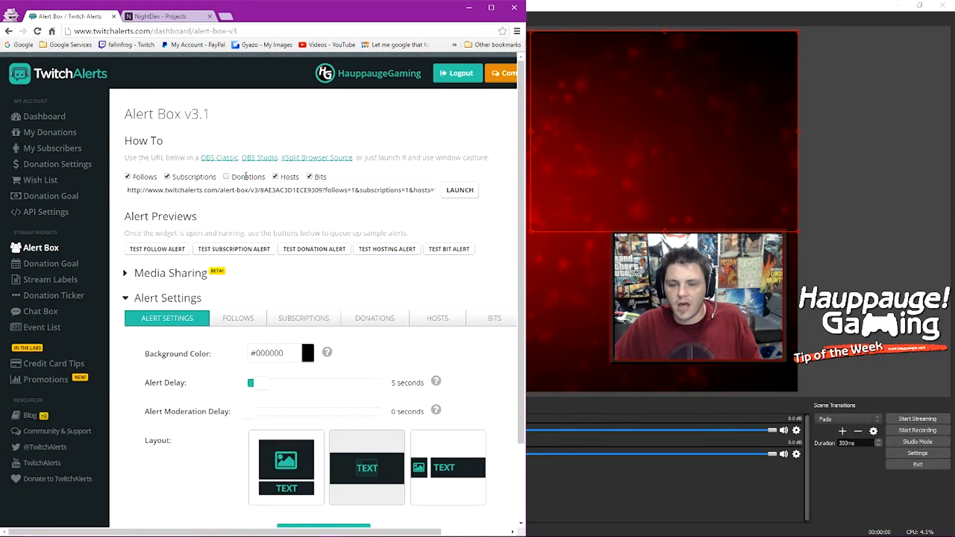
{"action": "left_click", "coordinate": [167, 177]}
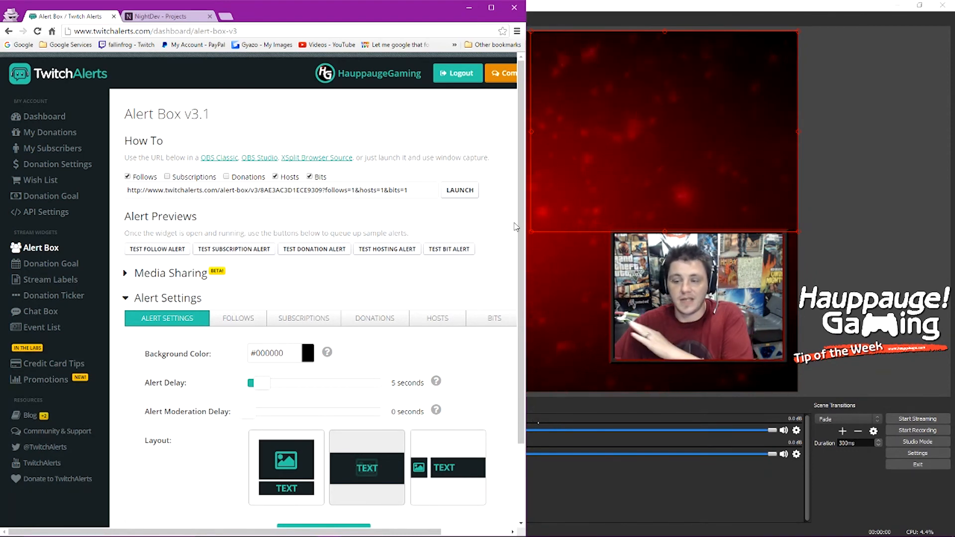
{"action": "left_click", "coordinate": [811, 265]}
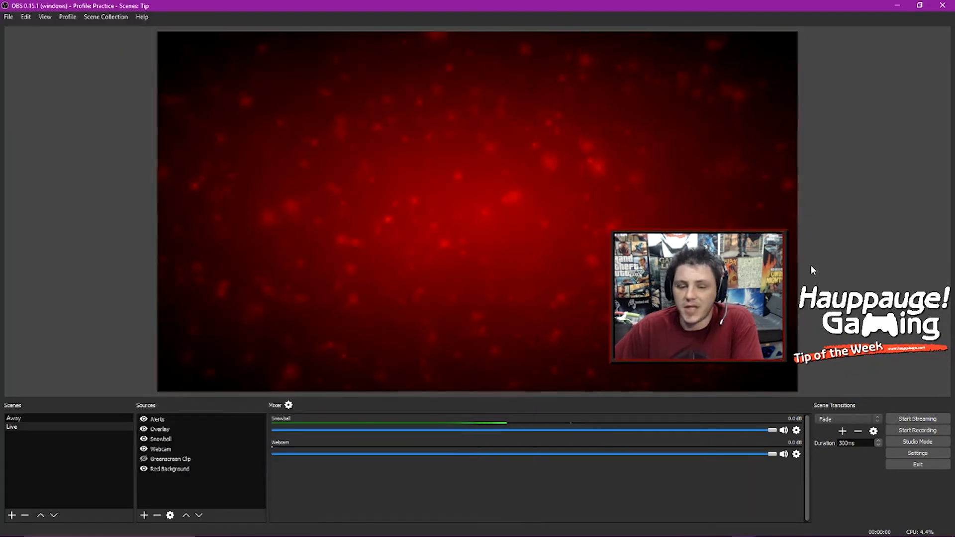
{"action": "left_click", "coordinate": [330, 528]}
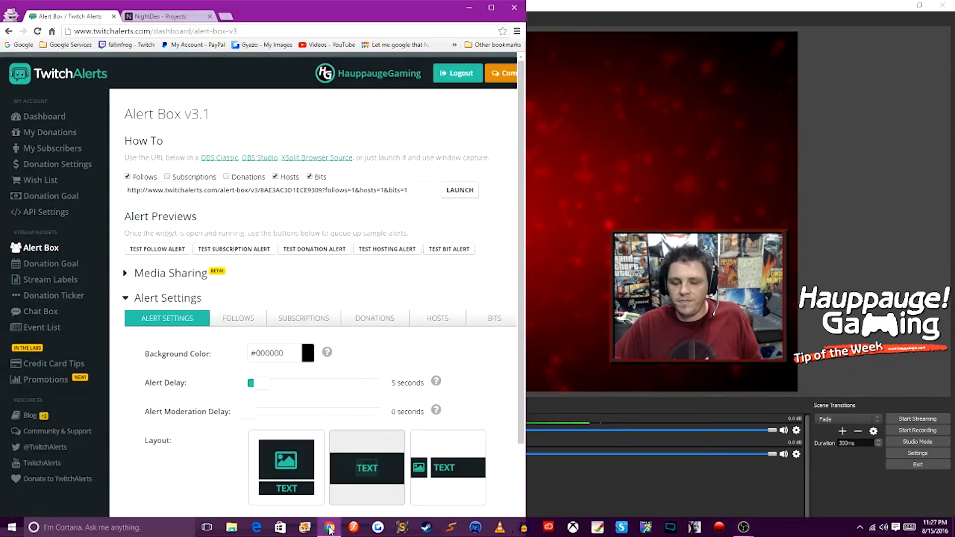